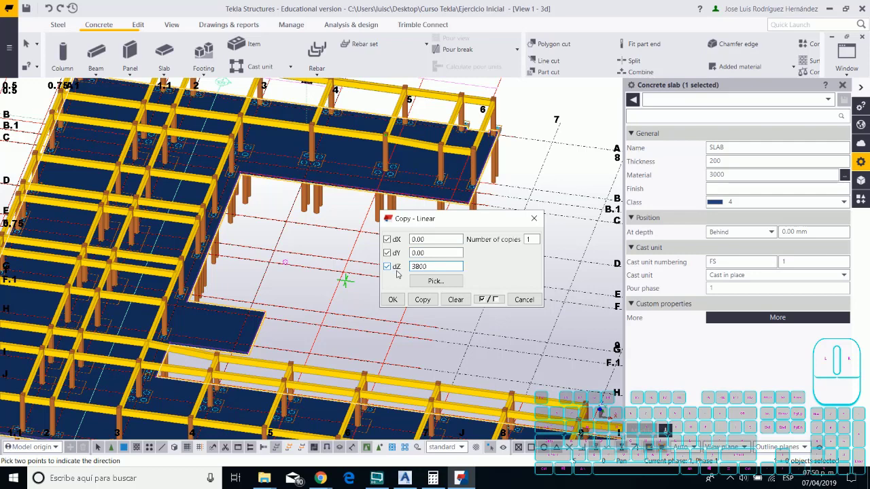
Copy the selected concrete slab once, 3800 mm upward in Z with no X or Y offset.
left_click(422, 300)
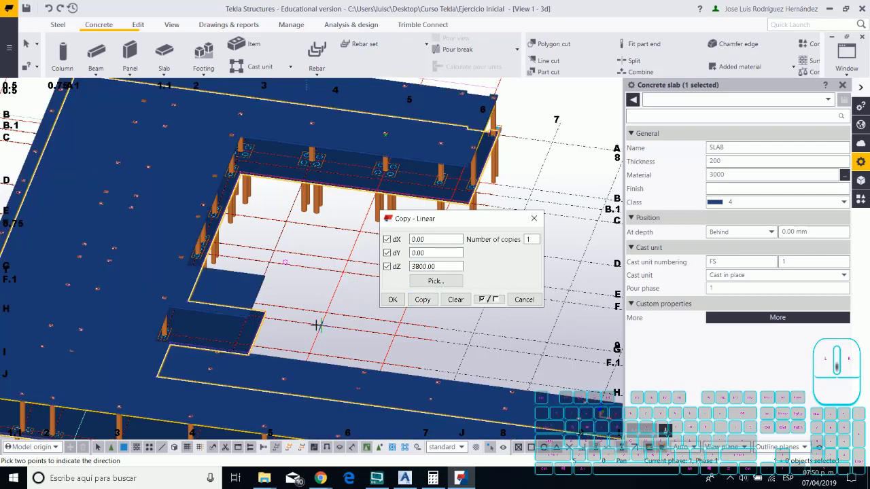
scroll(237, 356, "down", 4)
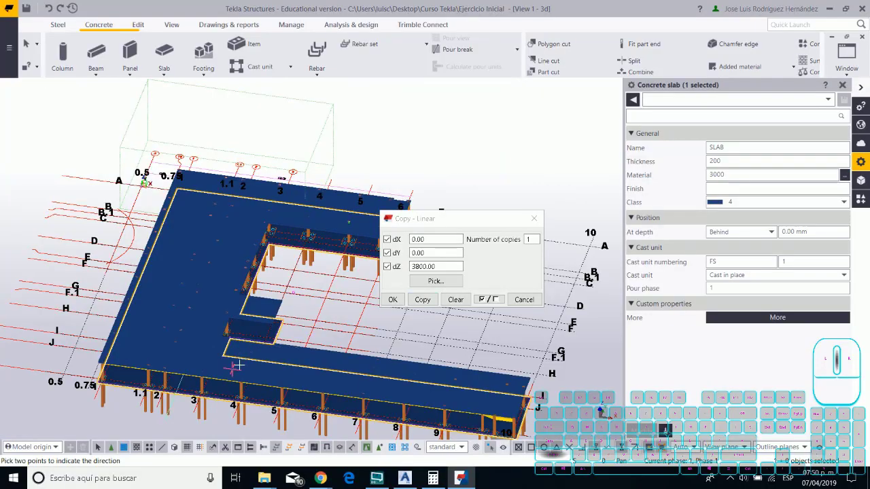
mouse_move(232, 369)
middle_mouse_down("ctrl")
mouse_move(251, 284)
mouse_move(217, 348)
mouse_move(160, 303)
mouse_move(102, 320)
mouse_move(49, 297)
mouse_move(210, 369)
mouse_move(231, 364)
middle_mouse_up("ctrl")
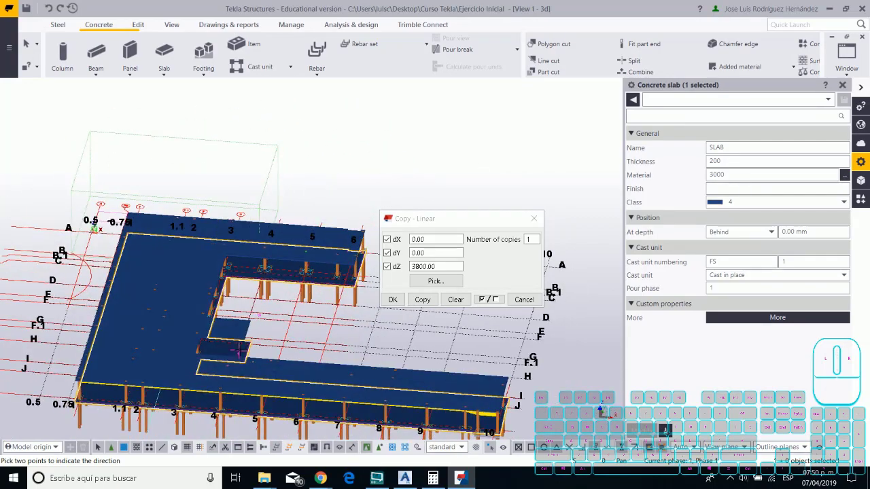
scroll(234, 347, "up", 4)
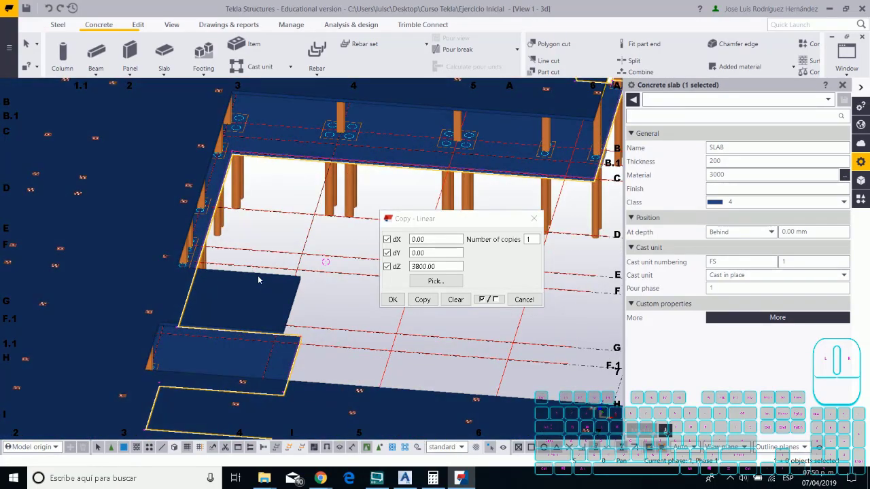
Set the upper slab's class to 2 and close the linear copy dialog.
left_click(267, 277)
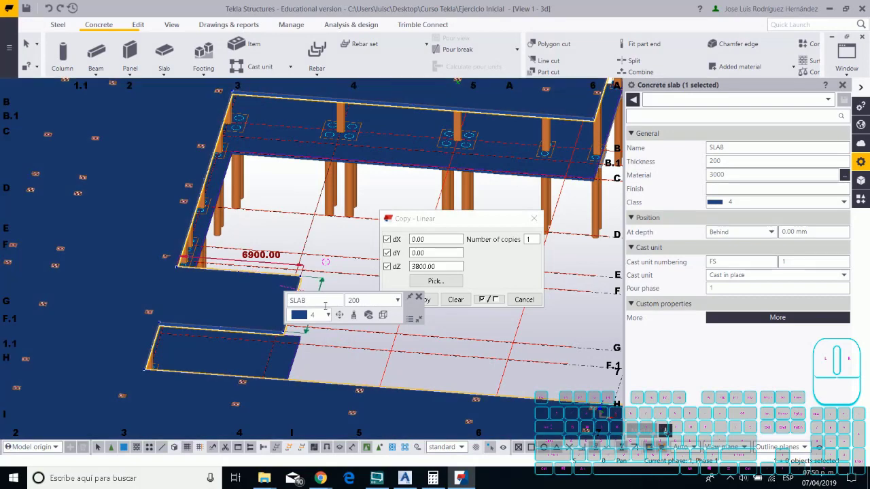
left_click(329, 315)
left_click(320, 356)
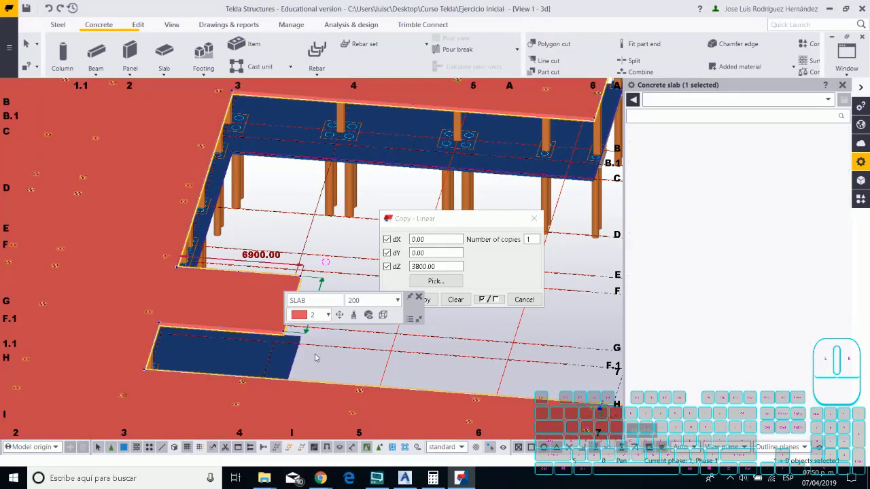
scroll(267, 311, "down", 3)
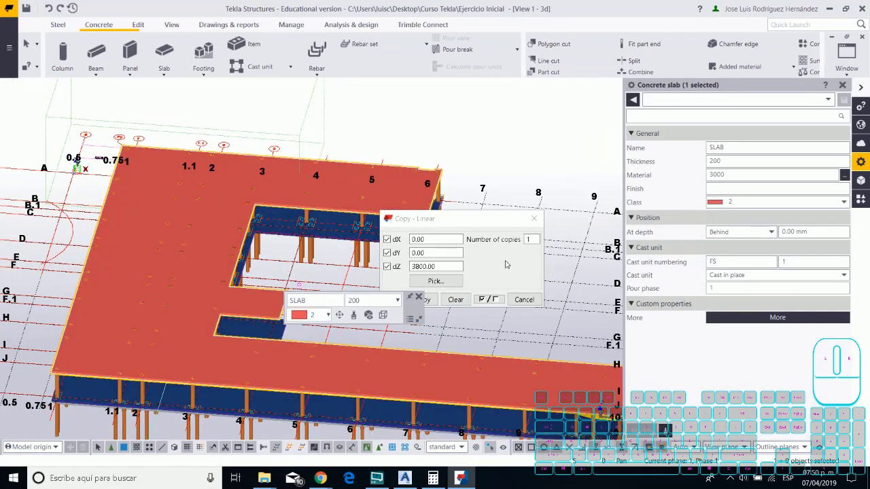
left_click(534, 218)
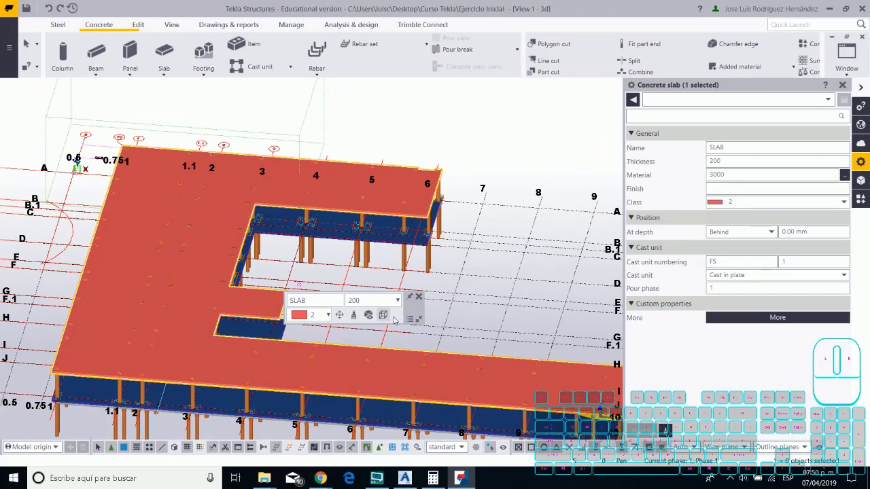
scroll(344, 275, "down", 3)
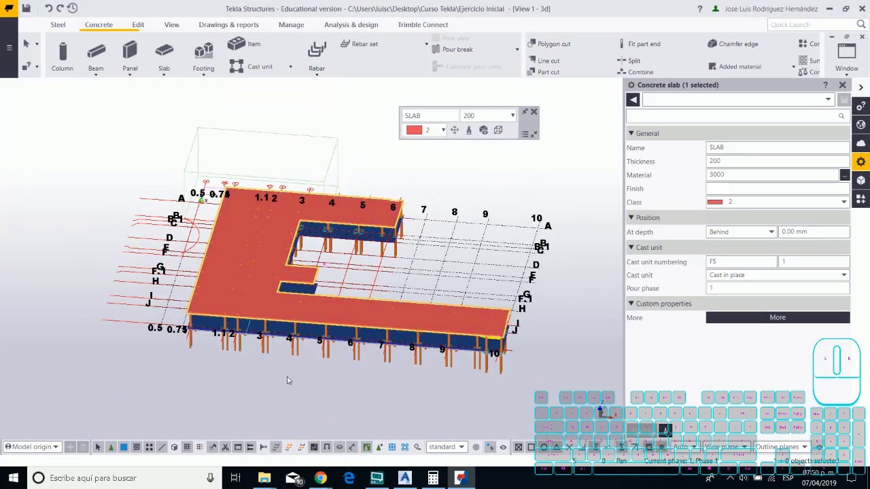
Remove one outer corner point from the upper slab's rectangular projection near grid lines F.1 and H.
middle_click_drag(287, 381, 281, 227, "ctrl")
scroll(280, 227, "up", 3)
middle_click_drag(265, 279, 252, 330, "ctrl")
scroll(250, 327, "down", 5)
scroll(319, 351, "up", 1)
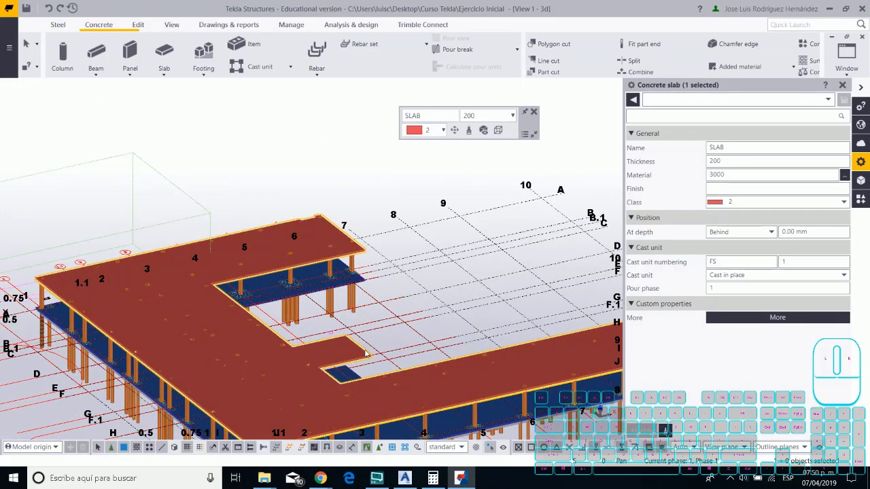
middle_click_drag(362, 367, 335, 367, "ctrl")
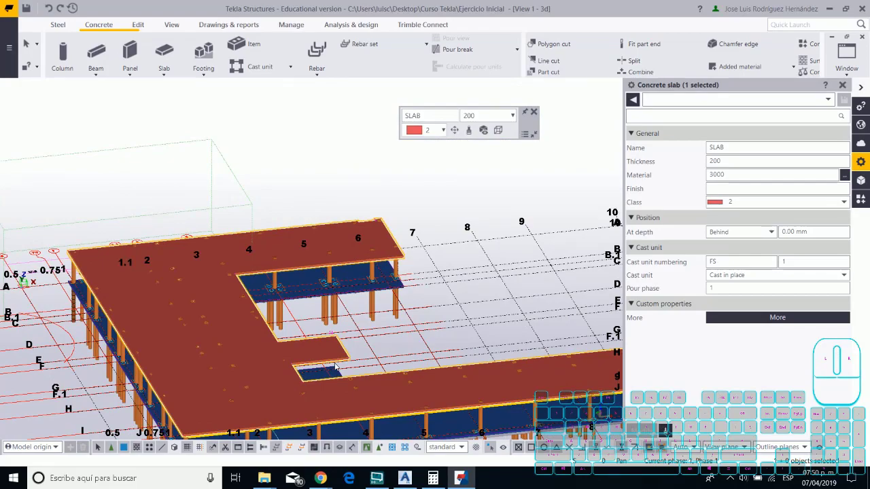
middle_click_drag(334, 367, 282, 350, "ctrl")
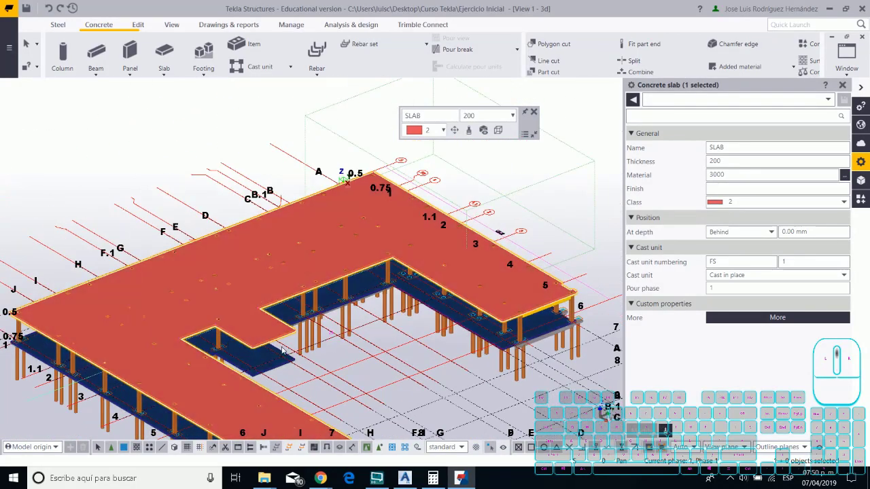
scroll(231, 354, "up", 5)
scroll(203, 334, "up", 3)
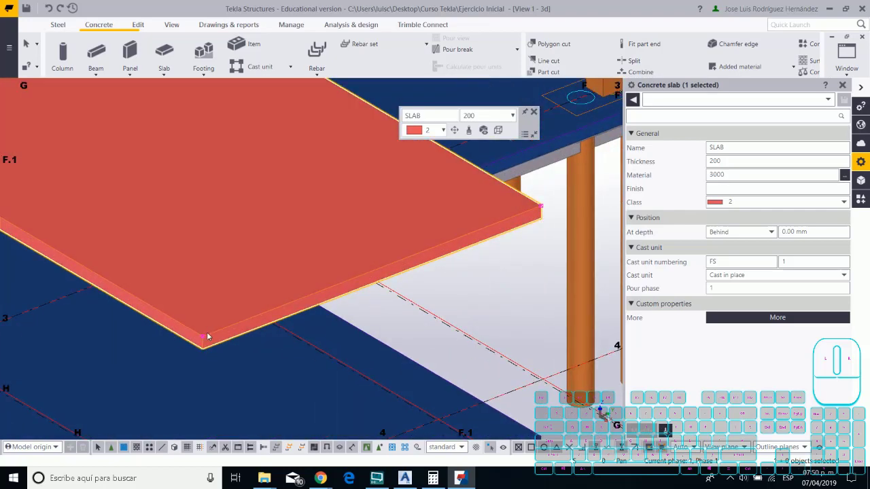
left_click(203, 337)
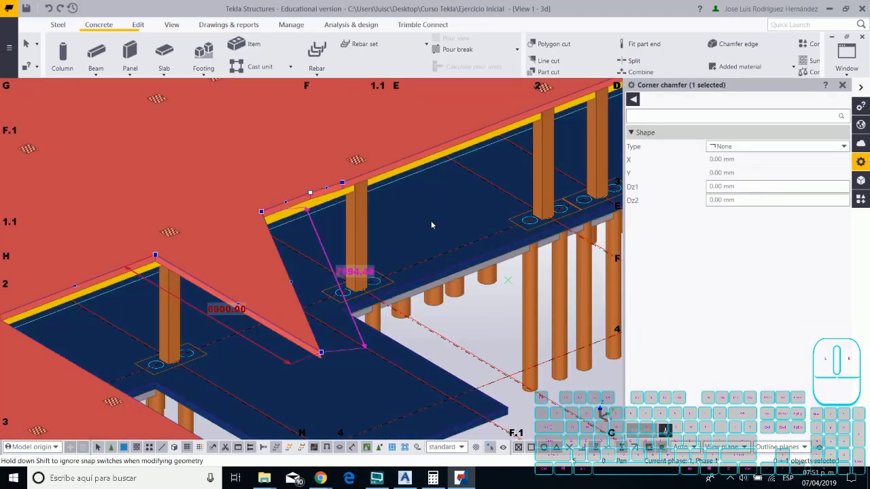
In plan view, move the projection's remaining outer corner back onto the slab edge beside grid line 3.
key("ctrl+p")
scroll(388, 222, "down", 4)
middle_click_drag(390, 246, 202, 84)
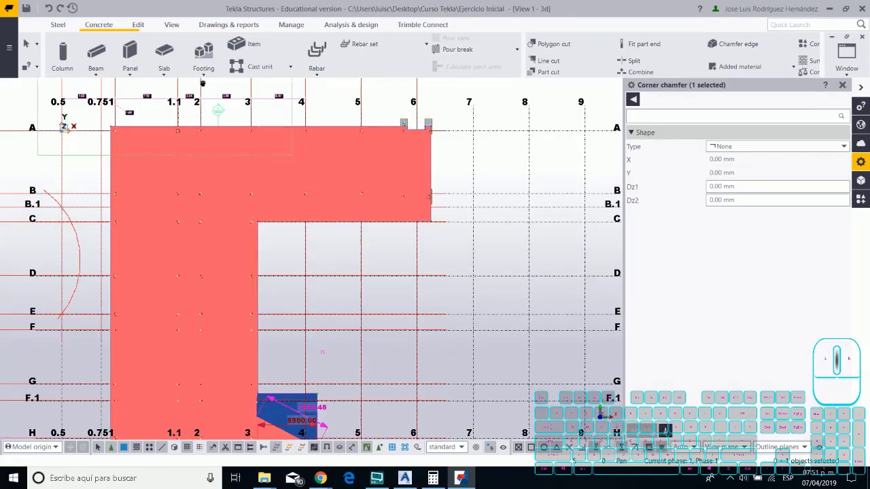
scroll(202, 84, "down", 1)
middle_click_drag(274, 231, 283, 105)
scroll(293, 256, "up", 10)
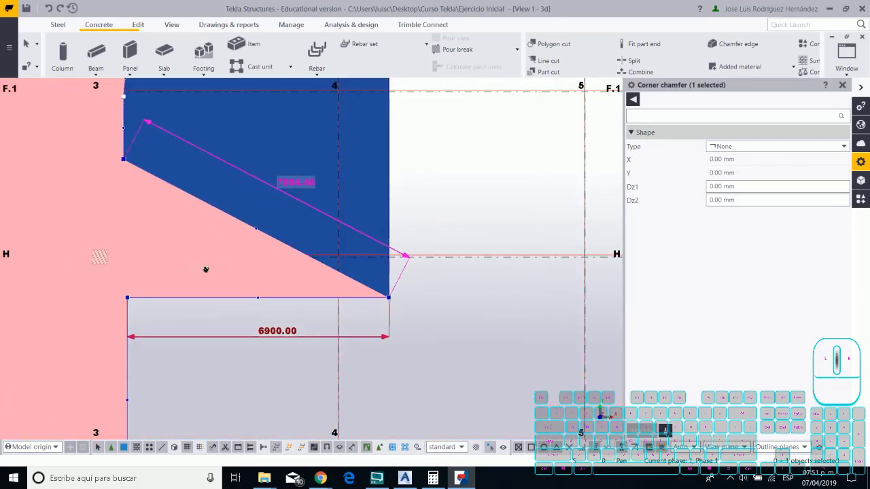
middle_click_drag(206, 270, 267, 290)
left_click_drag(449, 316, 183, 260)
middle_click_drag(184, 111, 186, 301)
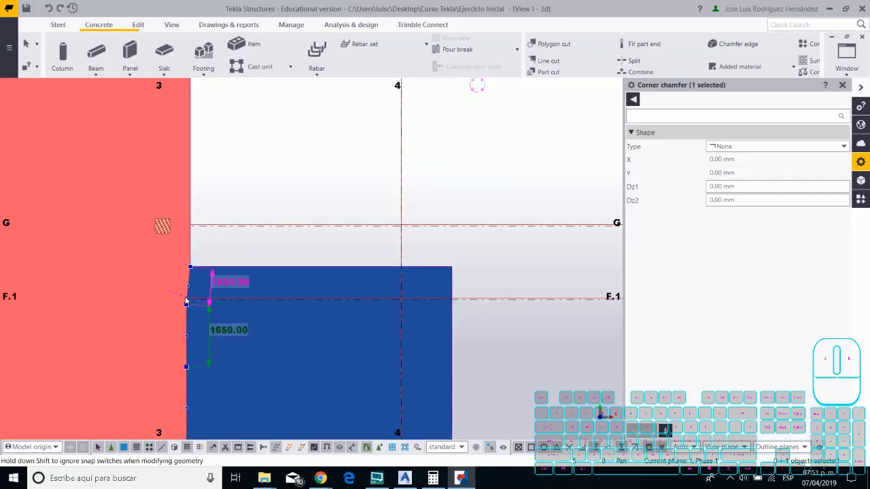
Add an edge point to the upper slab between grid lines F.1 and H and adjust the neighbouring points along grid line 3.
scroll(190, 238, "down", 3)
scroll(190, 238, "up", 4)
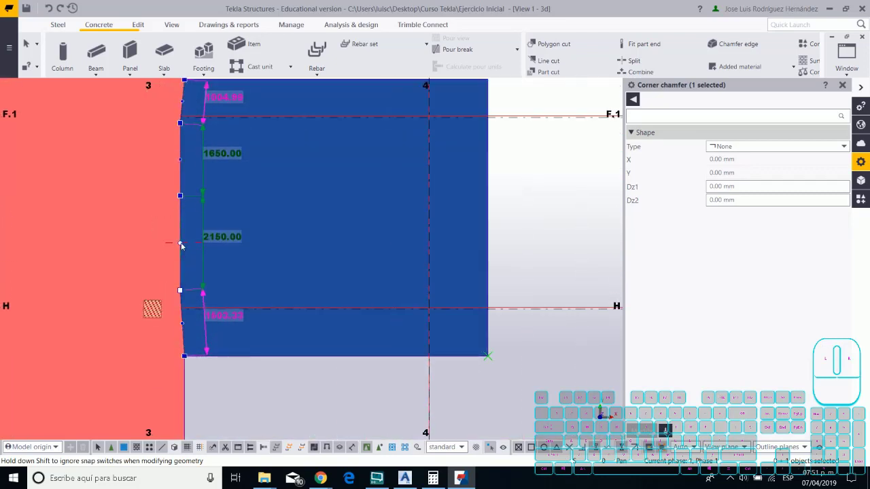
left_click(193, 238)
left_click(181, 290)
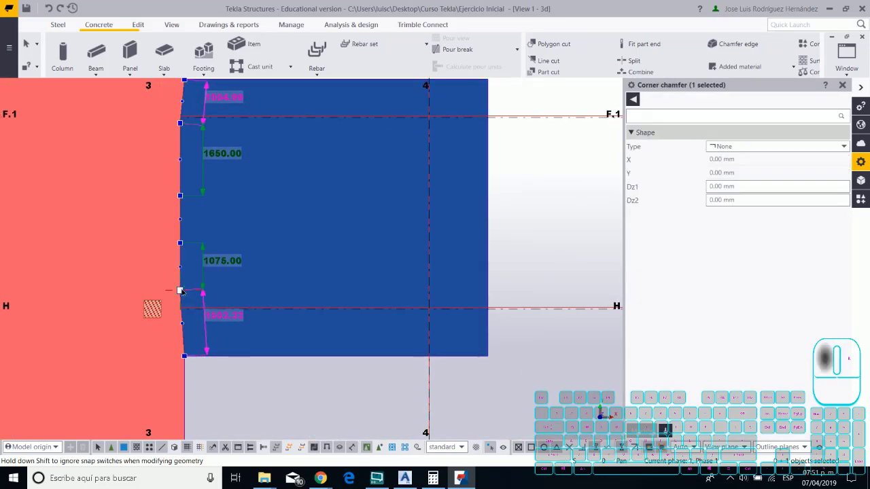
left_click_drag(203, 258, 187, 274)
middle_click_drag(185, 122, 191, 241)
scroll(191, 241, "down", 1)
left_click_drag(188, 243, 198, 314)
scroll(198, 326, "down", 4)
scroll(189, 324, "up", 5)
middle_click_drag(186, 323, 188, 200)
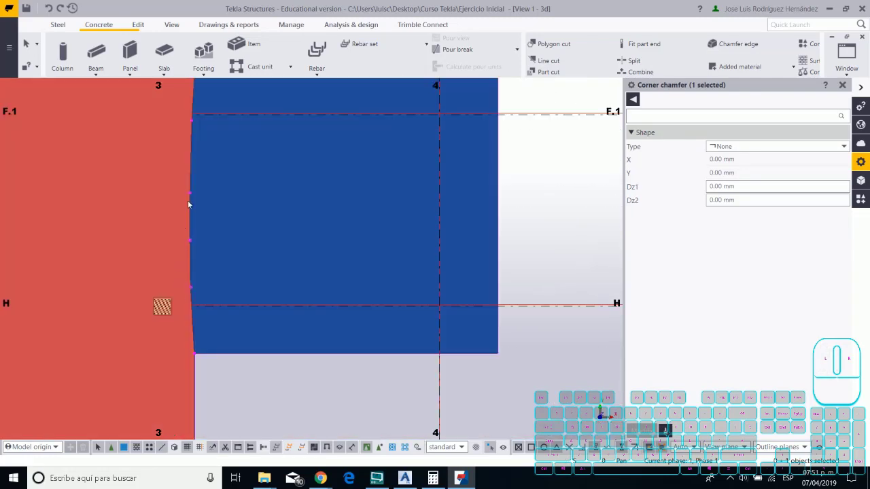
scroll(193, 252, "down", 4)
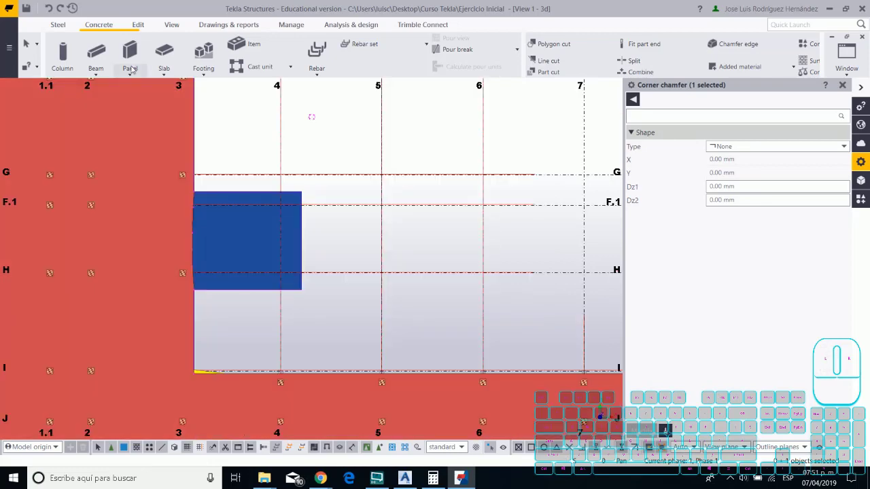
Return to the 3D view and examine the trimmed upper slab from several angles.
key("ctrl+p")
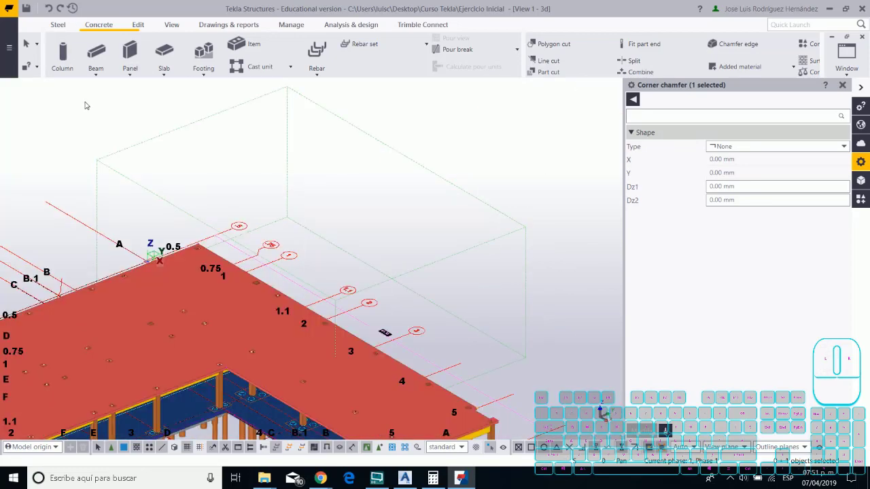
scroll(88, 129, "down", 5)
middle_click_drag(90, 247, 209, 238)
scroll(209, 241, "up", 4)
middle_click_drag(259, 299, 455, 235)
scroll(341, 316, "down", 2)
middle_click_drag(342, 317, 400, 322, "ctrl")
middle_click_drag(347, 299, 312, 285, "ctrl")
scroll(223, 286, "down", 3)
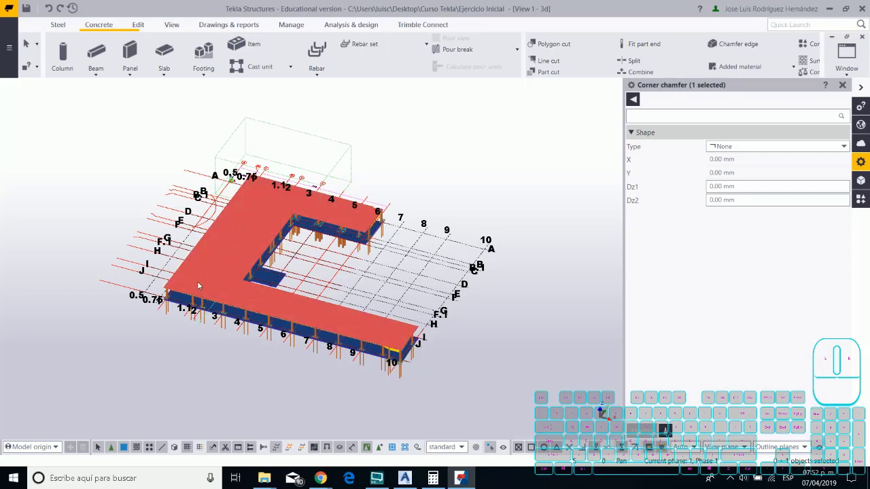
scroll(367, 274, "up", 4)
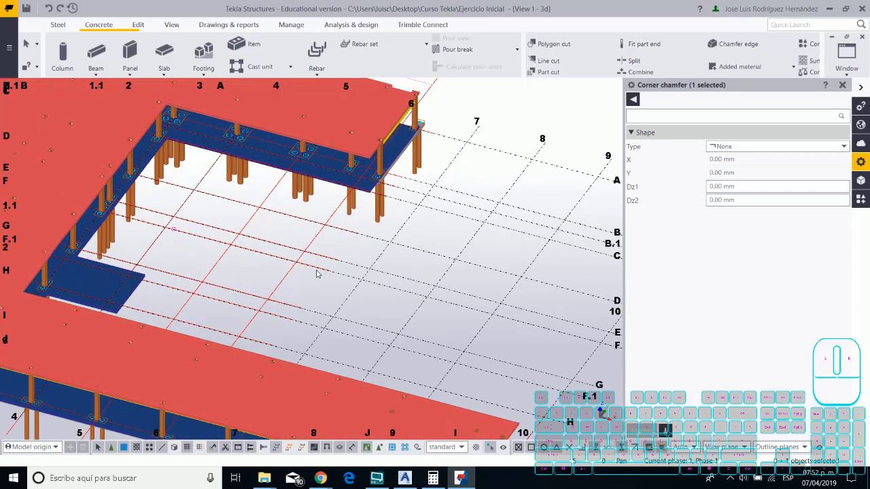
left_click(277, 292)
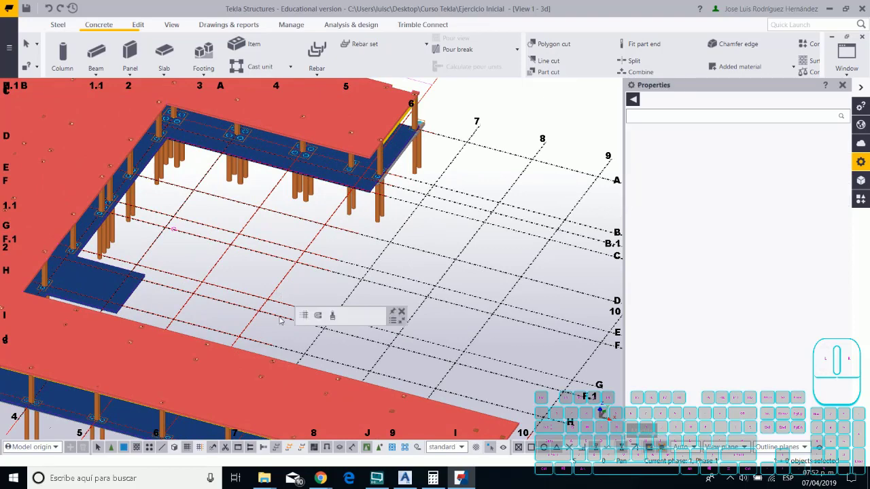
scroll(280, 320, "up", 3)
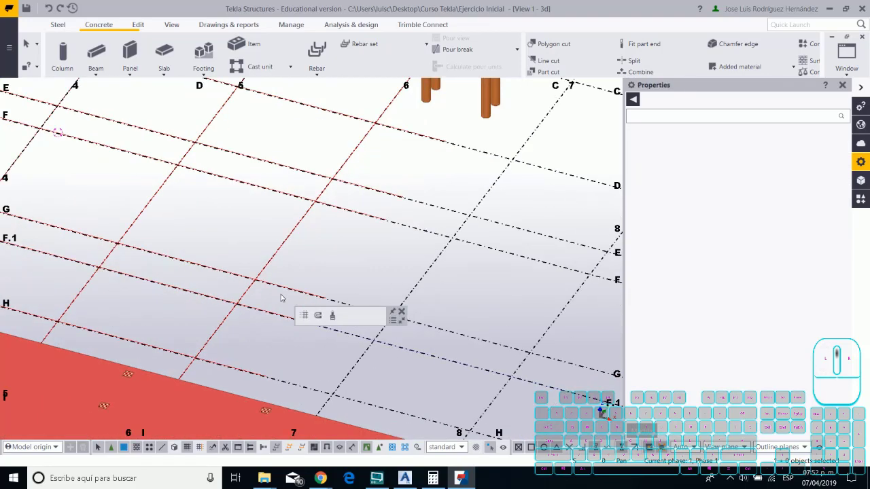
right_click(216, 331)
left_click(230, 343)
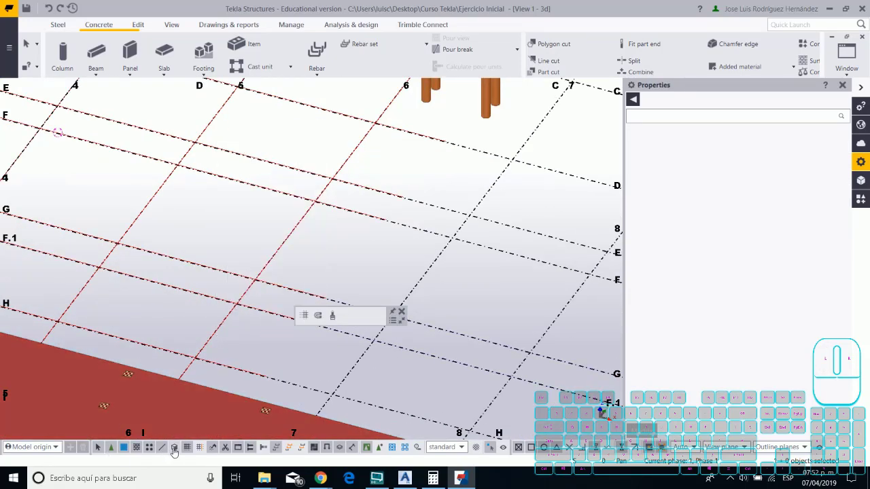
Enable reference model selection and copy the reference drawing once, 3800 mm upward in Z.
left_click(174, 448)
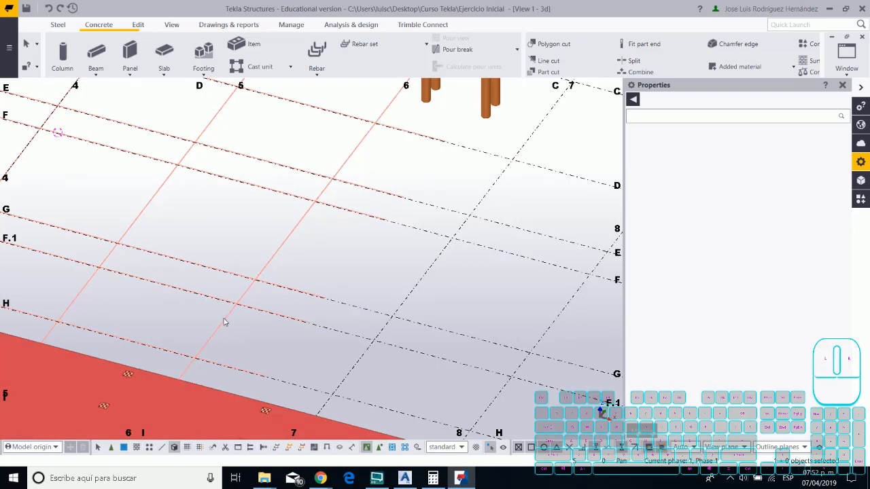
left_click_drag(225, 326, 204, 313)
right_click(212, 338)
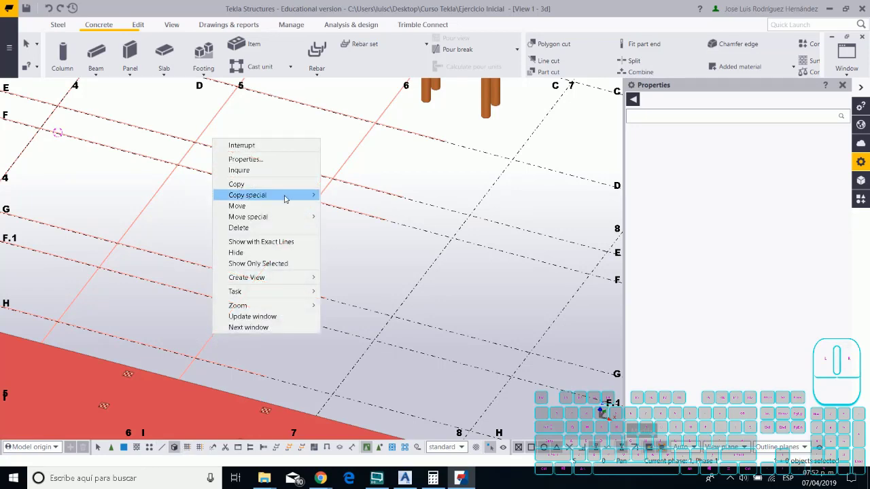
mouse_move(268, 195)
left_click(357, 191)
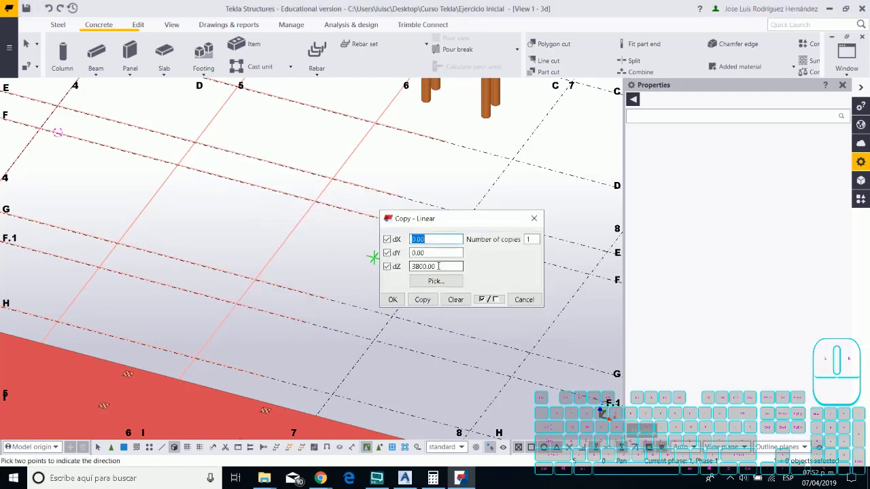
left_click(424, 282)
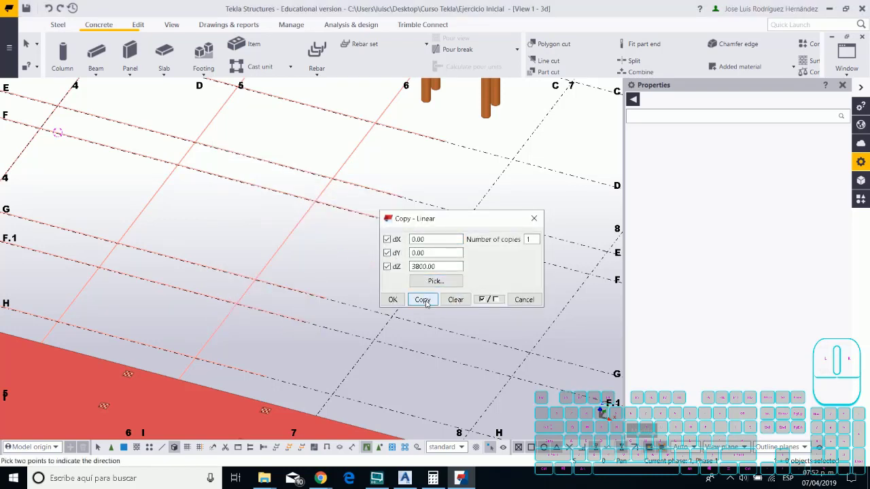
left_click(423, 300)
scroll(286, 310, "down", 5)
scroll(287, 288, "up", 5)
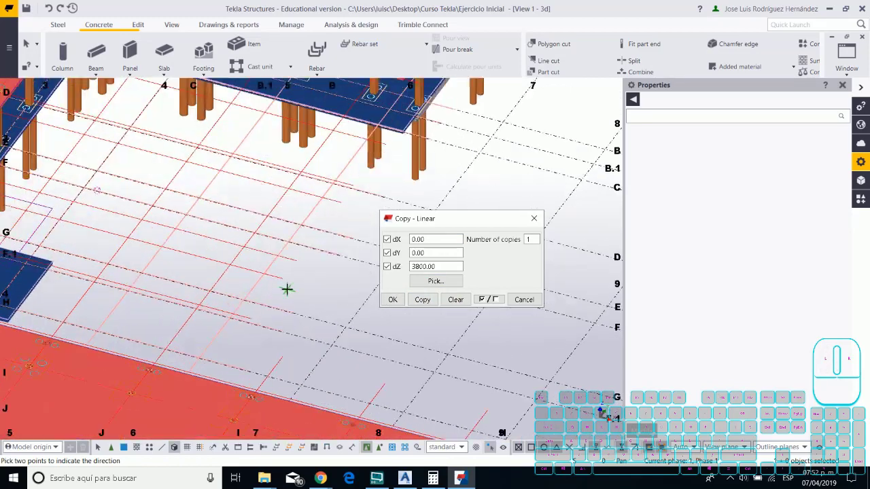
Close the copy dialog and delete the original reference drawing at the lower level.
left_click(254, 293)
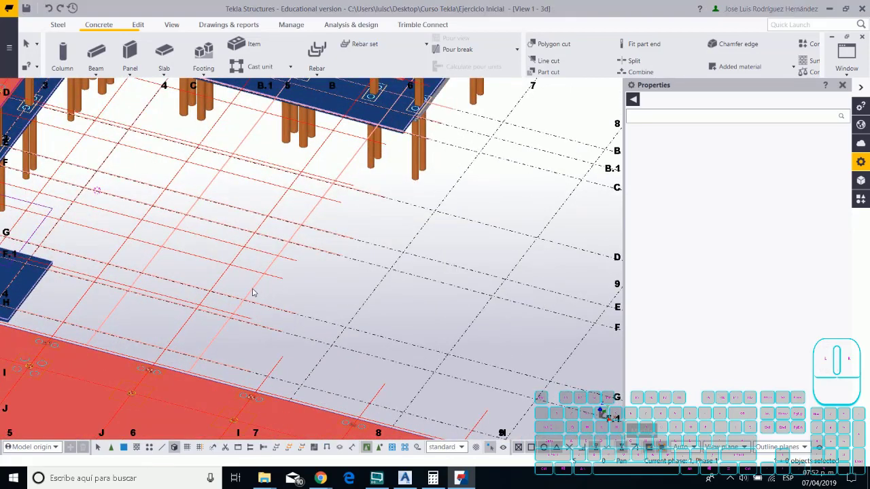
key("Delete")
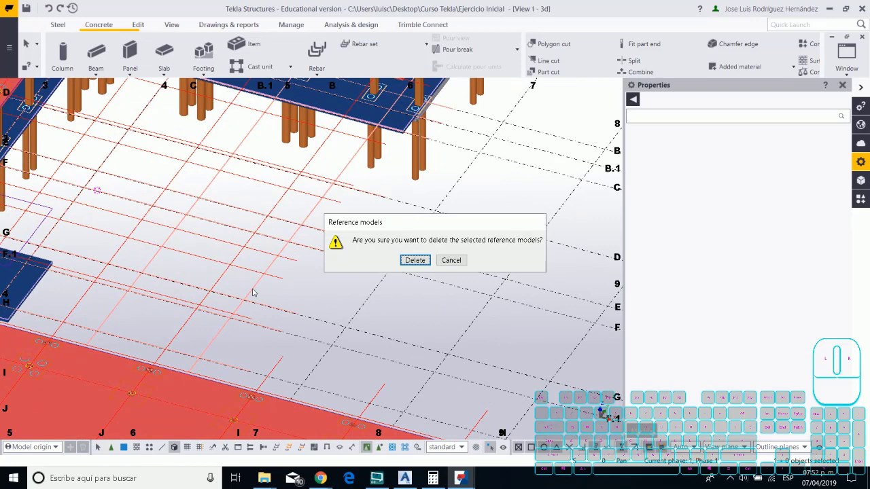
left_click(414, 260)
scroll(202, 307, "down", 3)
scroll(194, 306, "down", 2)
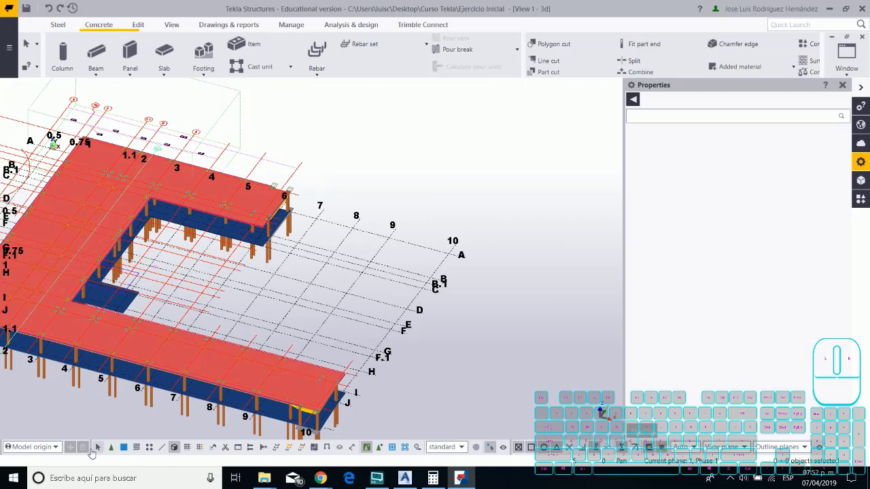
Create a basic view on the XY plane at coordinate 3800 mm and switch it to plan display.
left_click(98, 448)
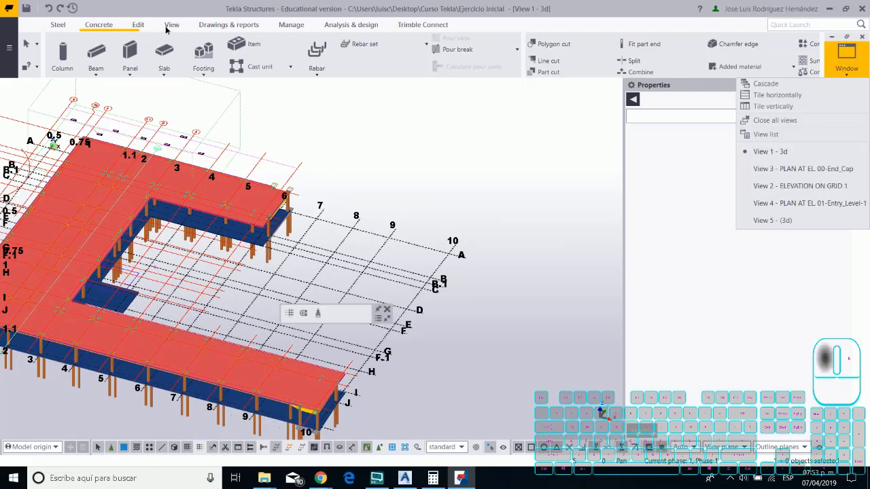
left_click(171, 26)
left_click(107, 63)
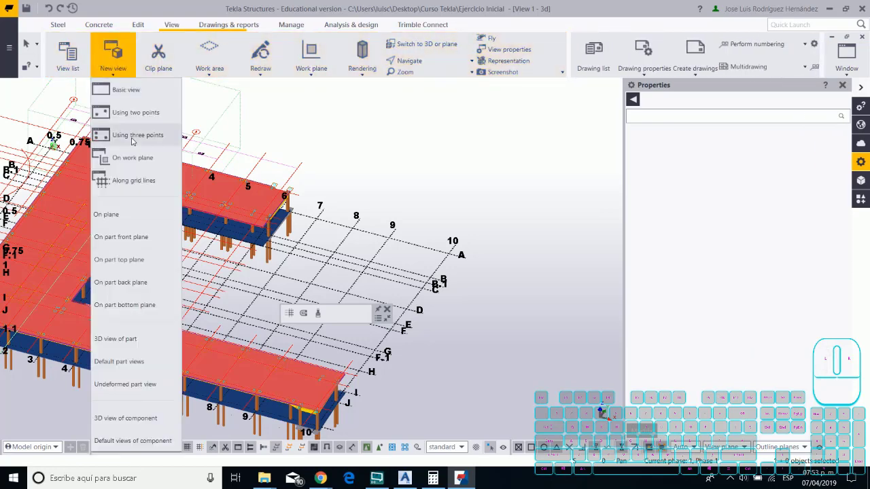
left_click(120, 89)
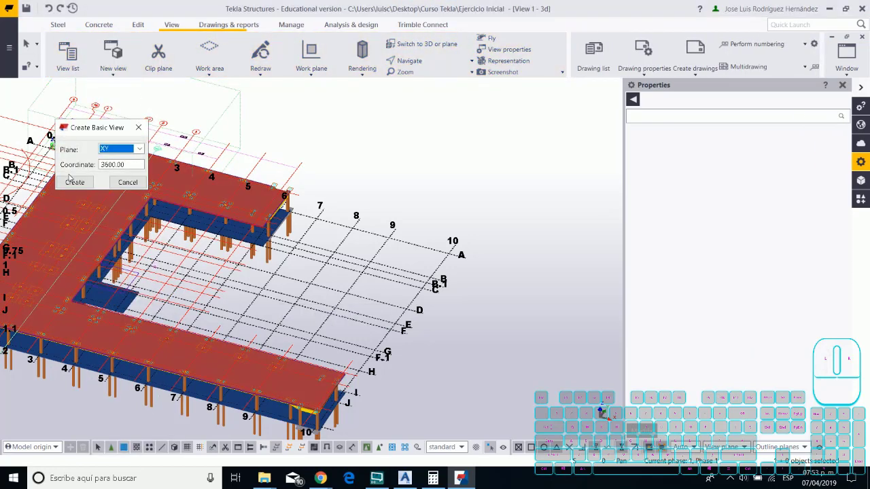
left_click(112, 165)
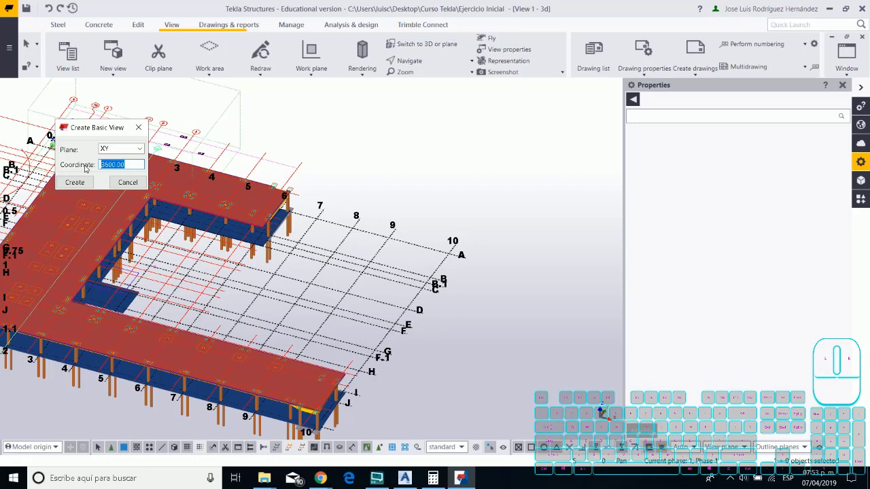
type("38")
left_click(75, 182)
scroll(149, 287, "up", 3)
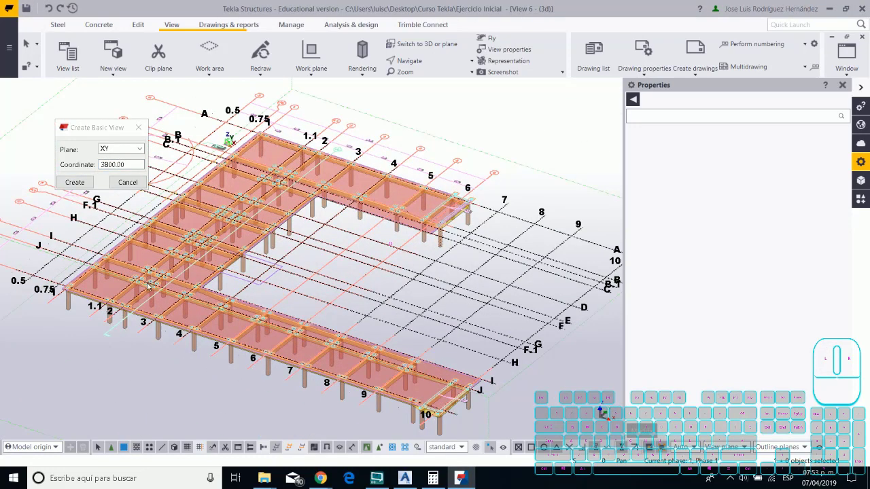
key("ctrl+p")
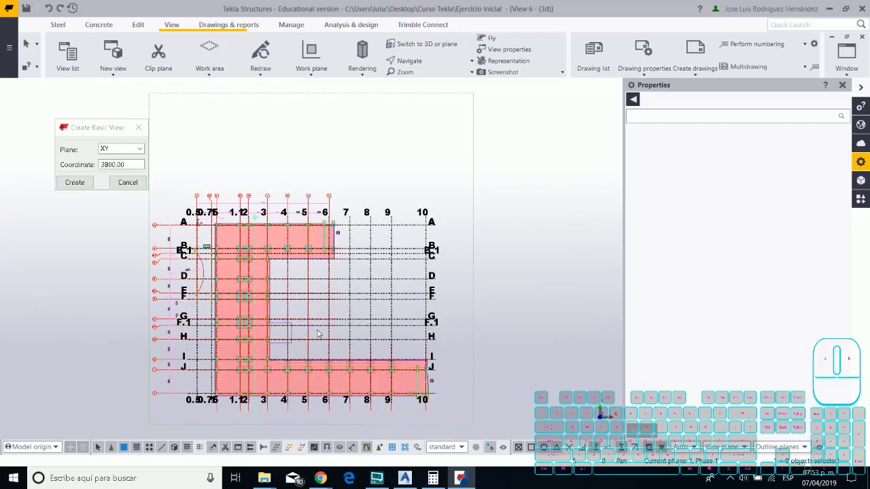
scroll(229, 272, "up", 5)
scroll(326, 233, "down", 2)
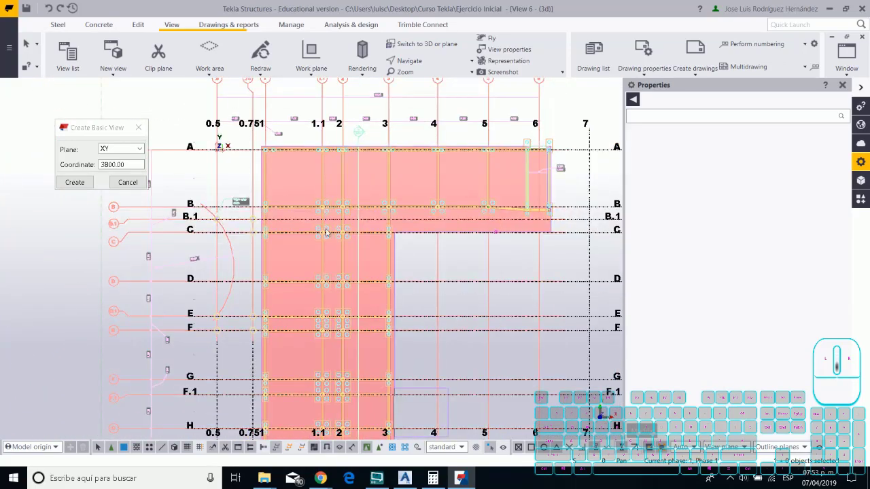
middle_click_drag(401, 407, 398, 306)
scroll(394, 318, "up", 2)
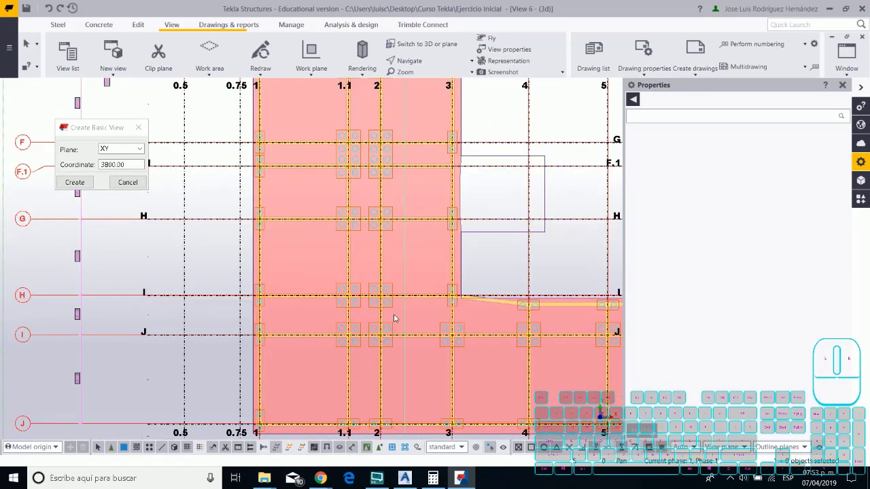
Start a steel column and choose the hot-rolled I profile W10X26 from the profile catalogue.
left_click(98, 25)
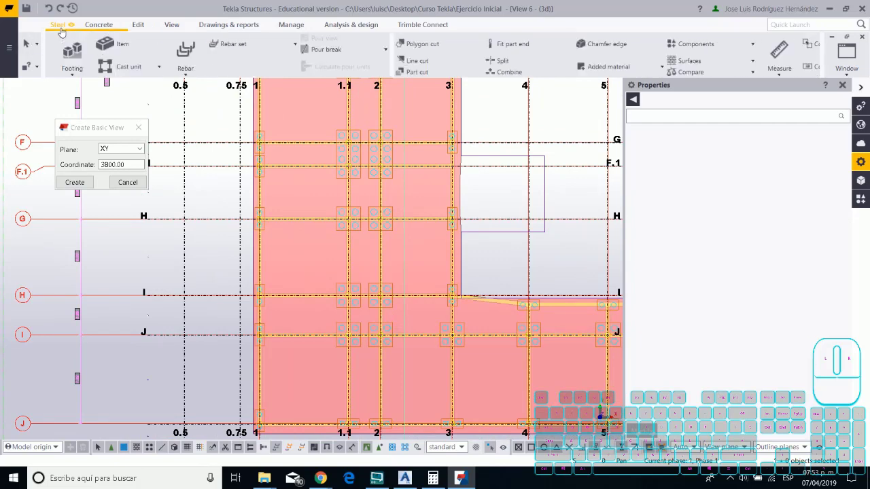
left_click(62, 53)
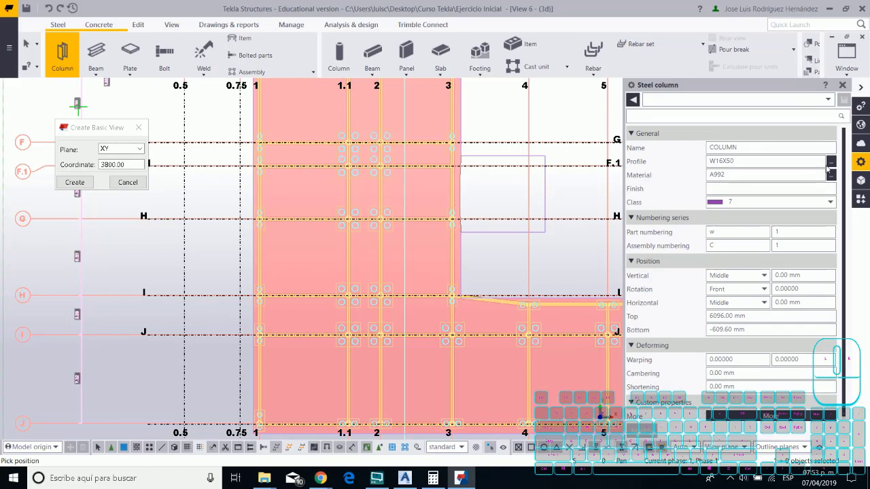
left_click(830, 161)
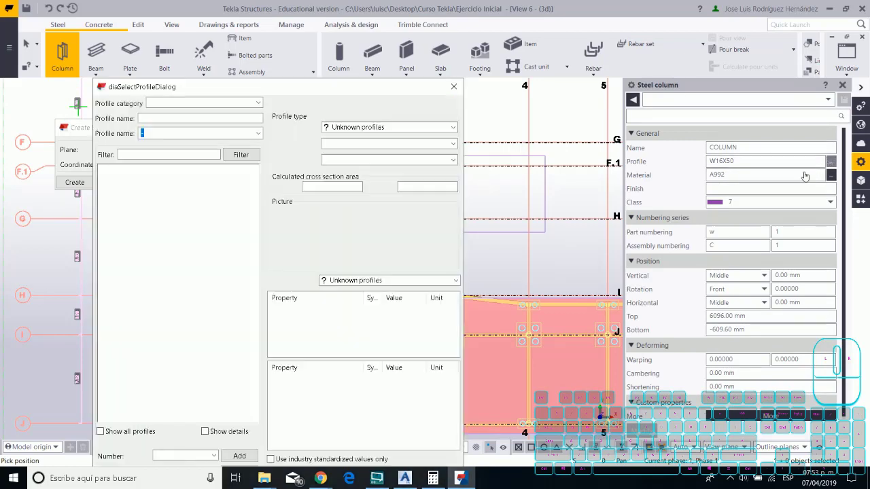
scroll(136, 177, "down", 1)
scroll(136, 178, "up", 1)
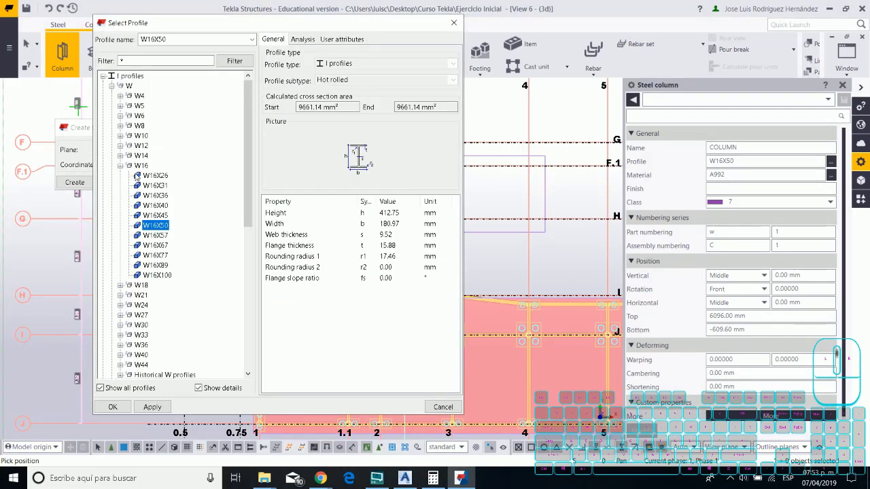
scroll(129, 150, "down", 5)
scroll(139, 138, "up", 2)
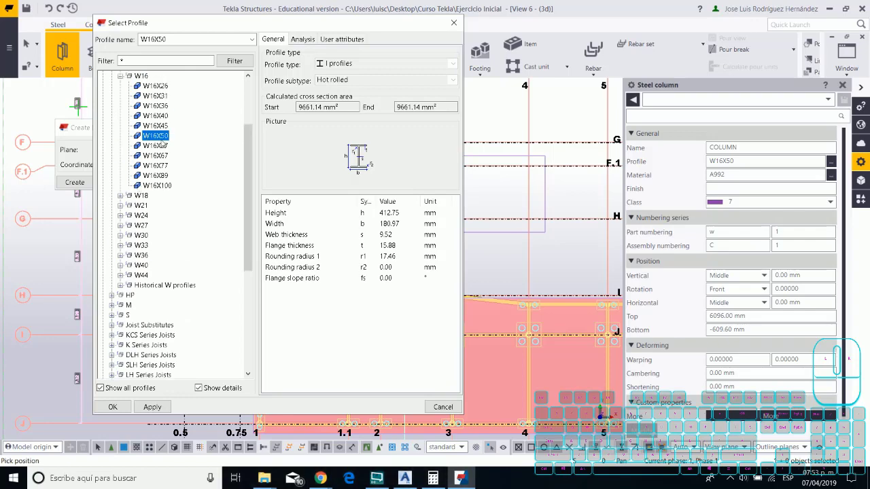
scroll(160, 136, "up", 3)
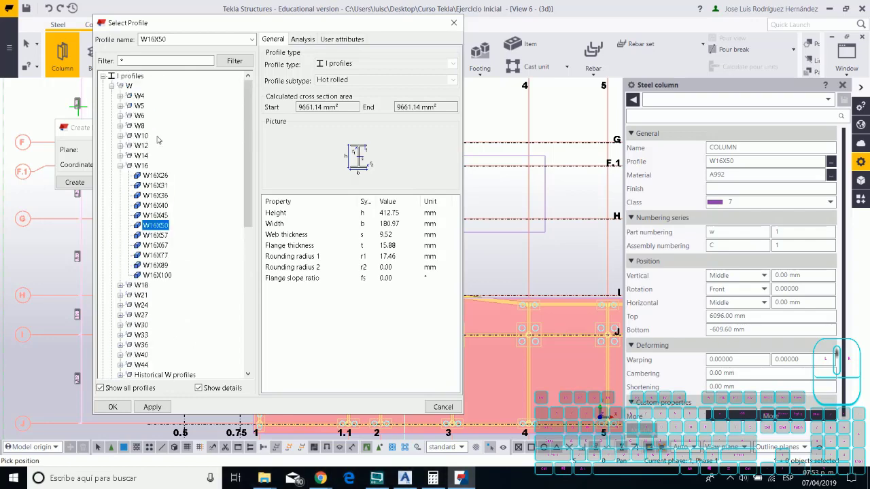
left_click(121, 166)
left_click(121, 146)
scroll(147, 124, "up", 1)
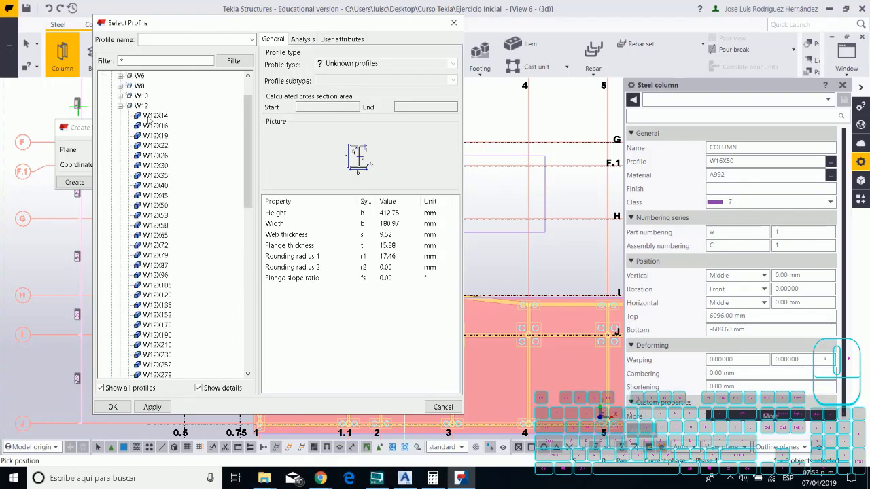
left_click(120, 96)
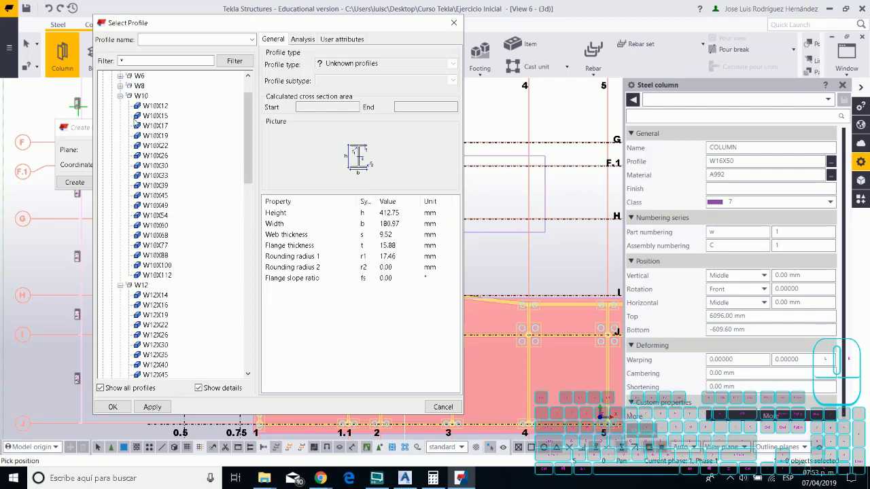
left_click(154, 157)
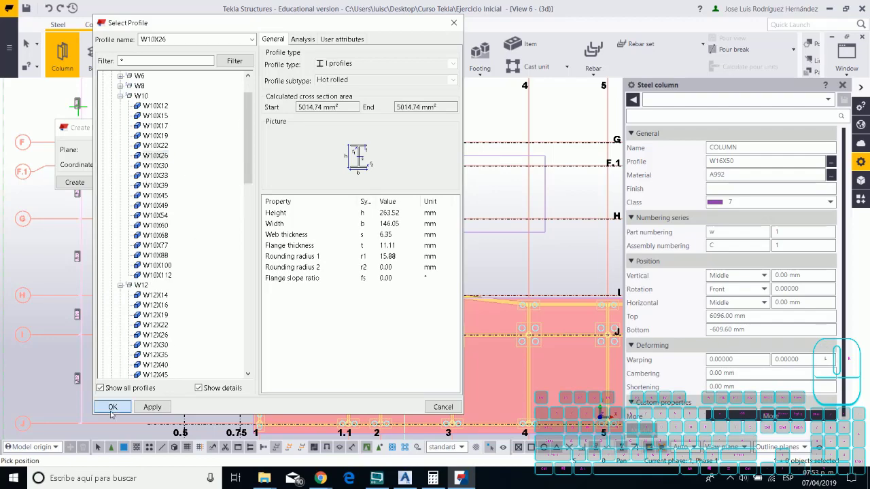
left_click(113, 406)
Restart the steel column command and set the column's bottom to 3800 mm and its top to 7200 mm.
scroll(295, 169, "up", 2)
middle_click_drag(247, 216, 238, 256)
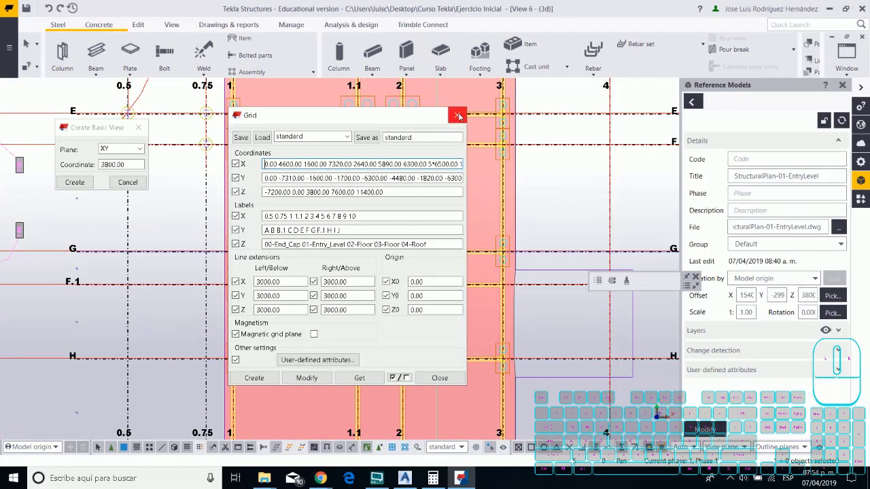
left_click(458, 116)
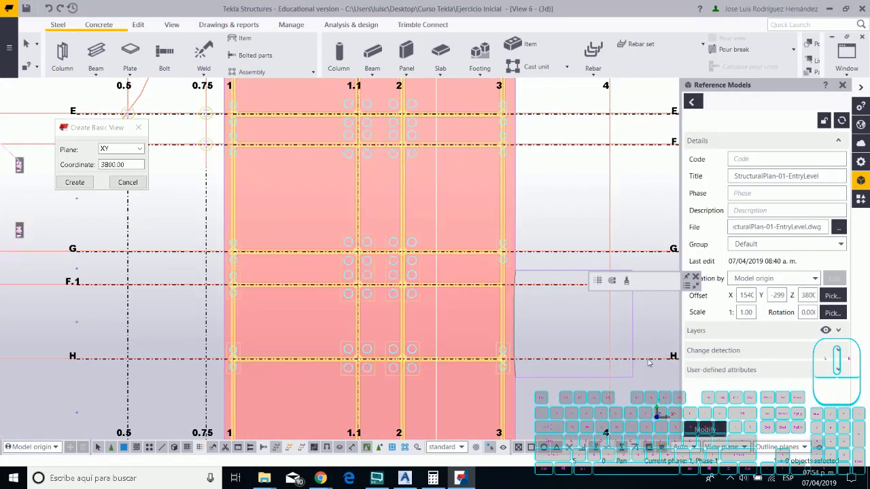
key("Return")
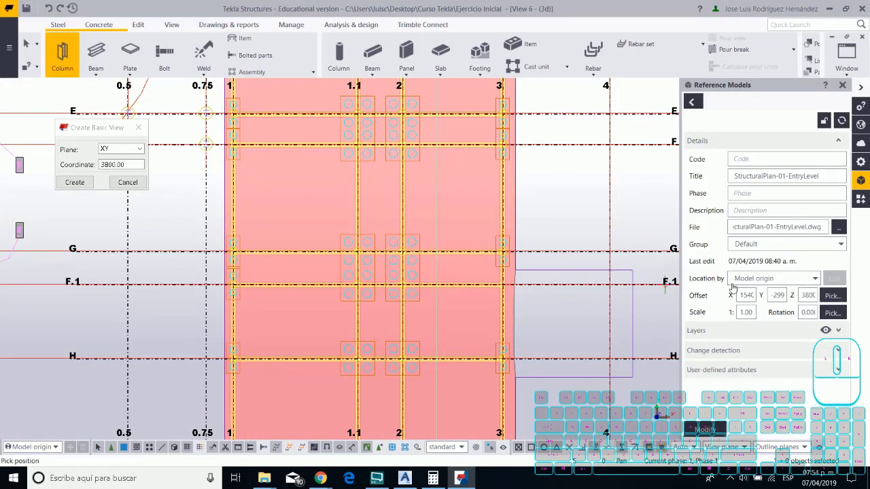
left_click(860, 162)
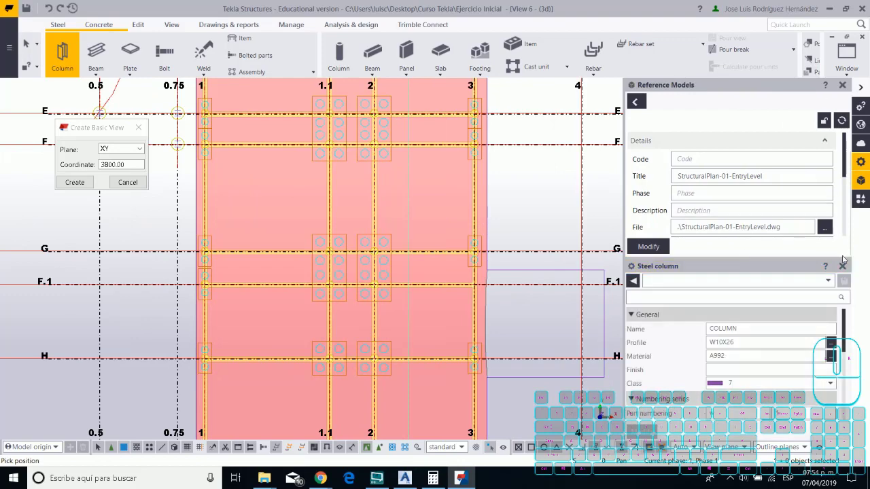
left_click(842, 264)
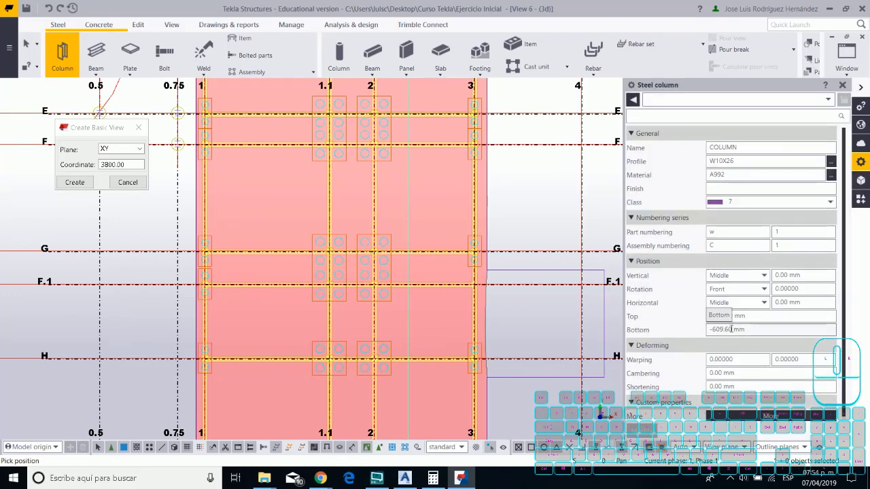
left_click(707, 330)
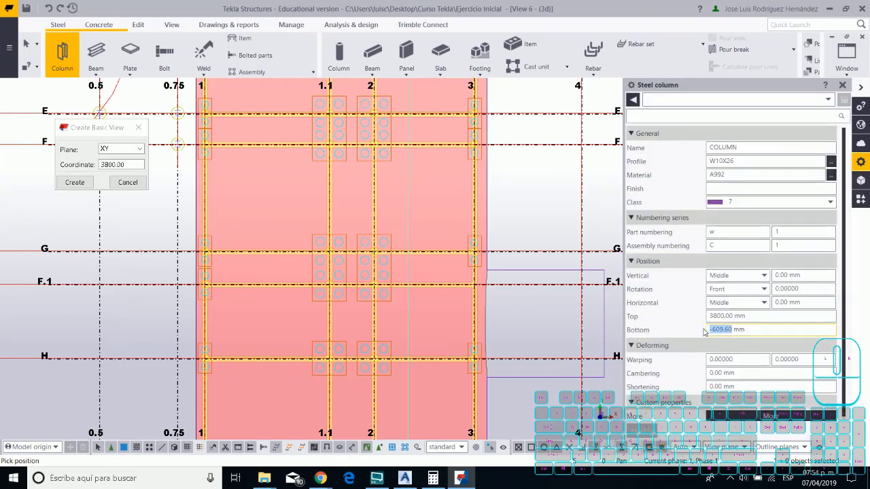
type("3800")
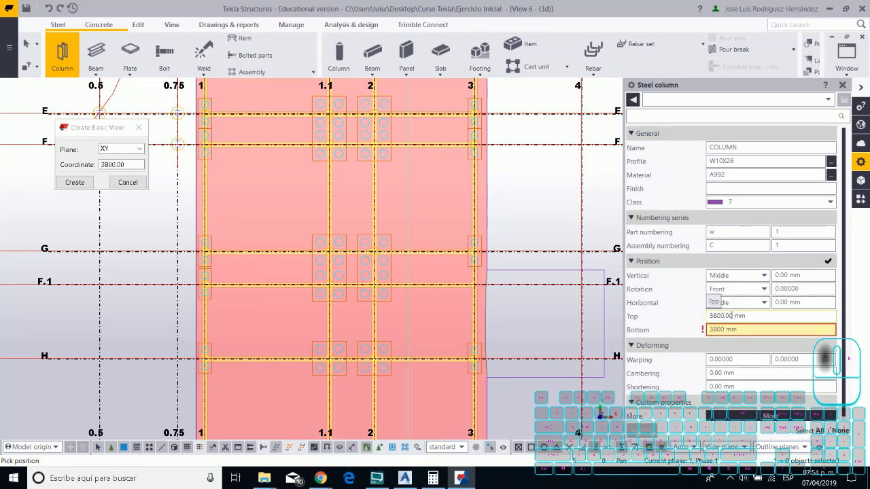
left_click(731, 316)
type("7200")
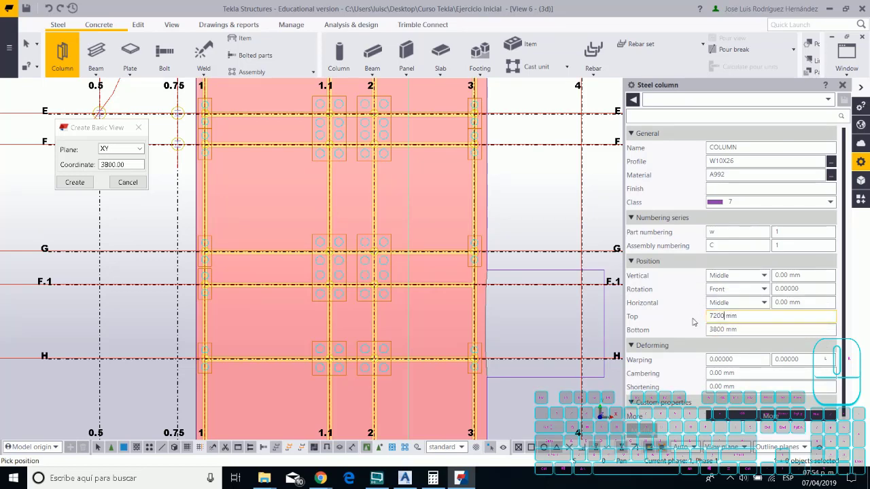
Place the steel column at the intersection of grid lines G and 2 and check it in 3D.
scroll(439, 271, "up", 3)
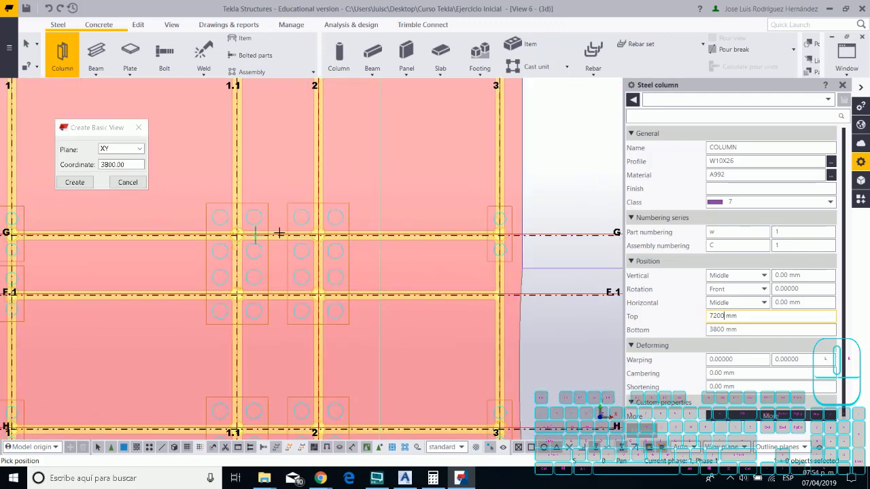
left_click(318, 235)
scroll(316, 233, "up", 4)
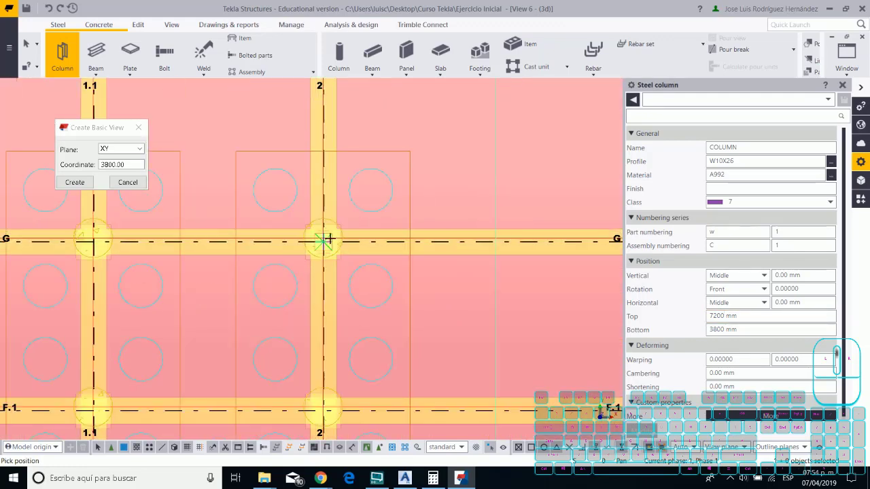
scroll(319, 258, "down", 3)
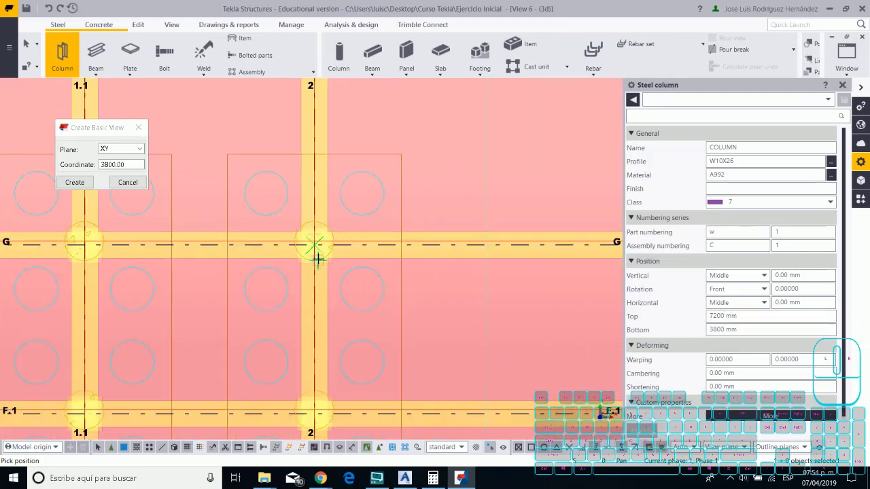
key("Escape")
key("ctrl+p")
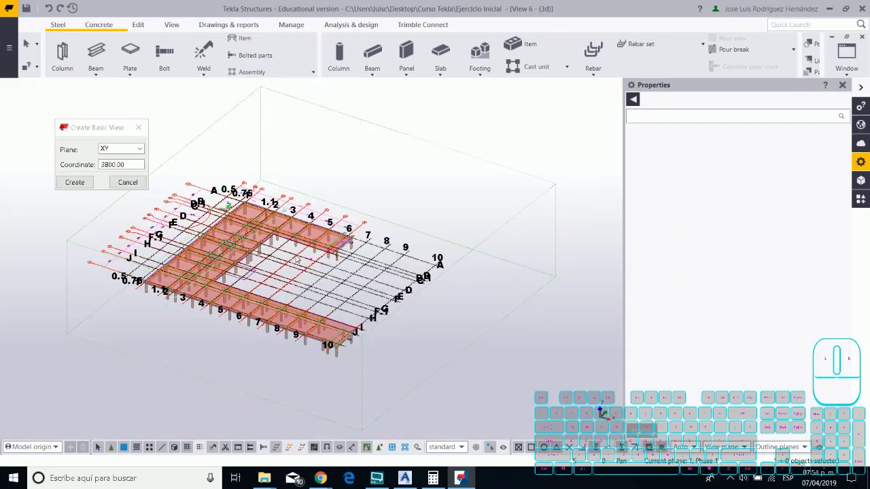
scroll(296, 261, "up", 8)
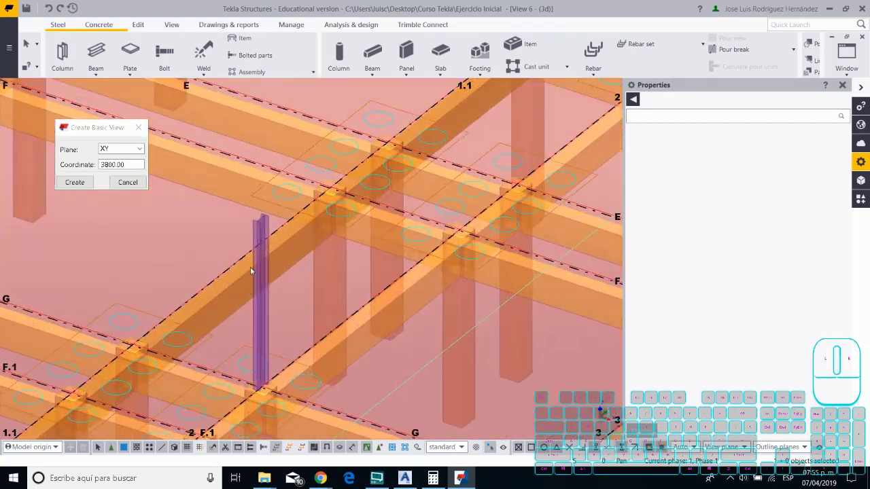
scroll(261, 242, "down", 6)
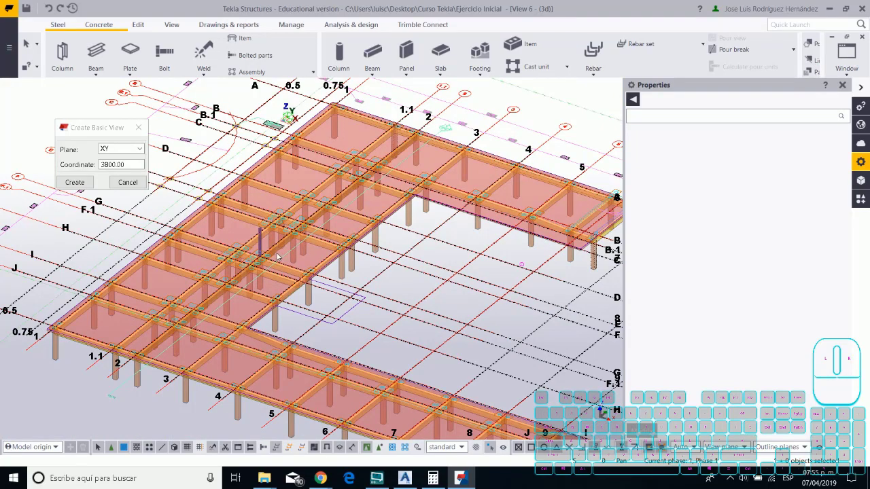
Switch View 6 back to plan display and locate the column bases around grid lines G, 1.1 and 2.
key("ctrl+p")
scroll(257, 287, "up", 5)
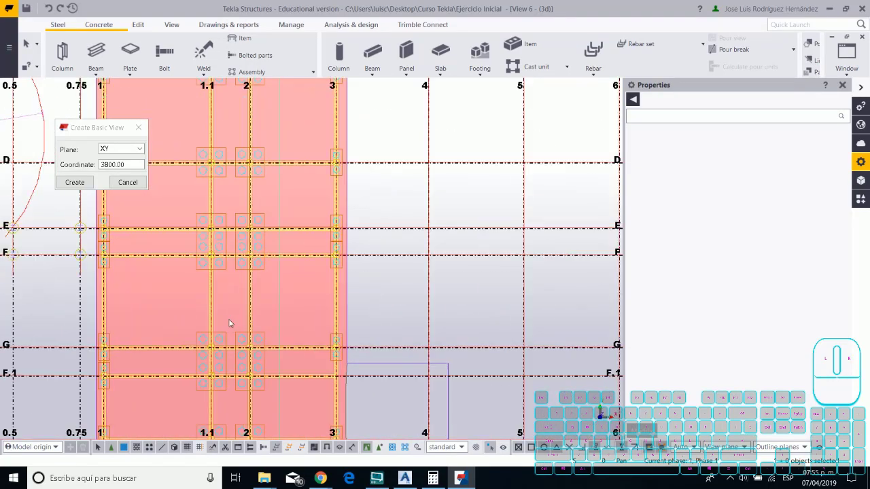
scroll(176, 264, "up", 6)
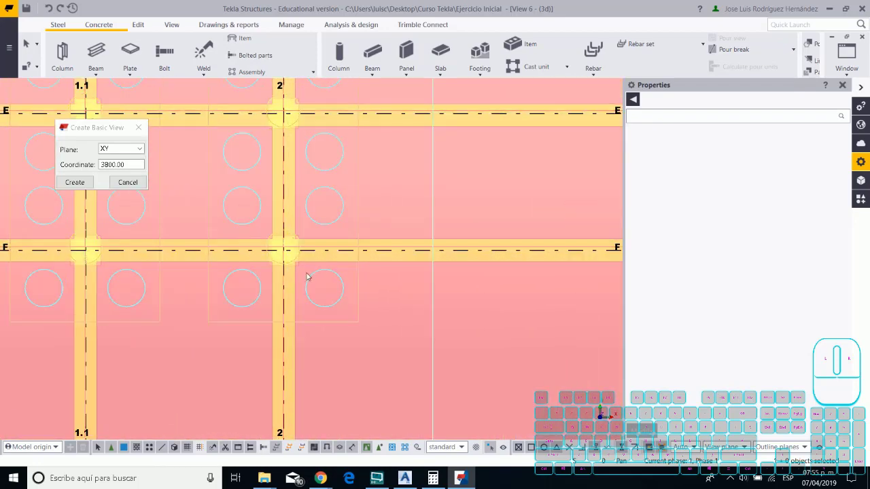
scroll(410, 268, "down", 3)
scroll(438, 371, "up", 4)
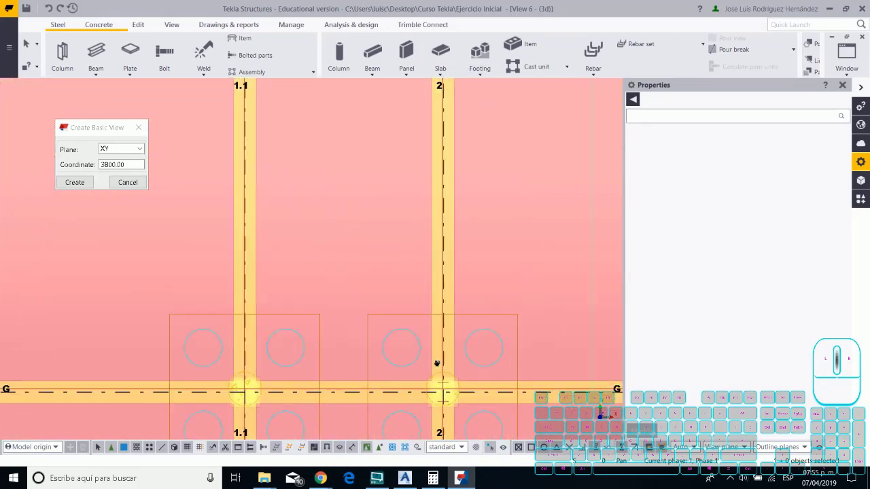
middle_click_drag(437, 363, 433, 217)
Create a two-point view between grid lines G and F.1, running from grid line 0.75 to beyond grid line 3.
left_click(142, 25)
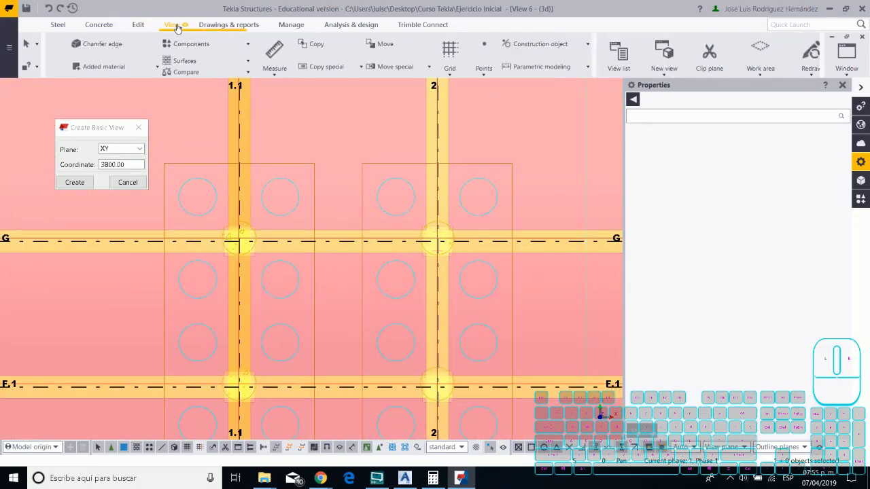
left_click(172, 25)
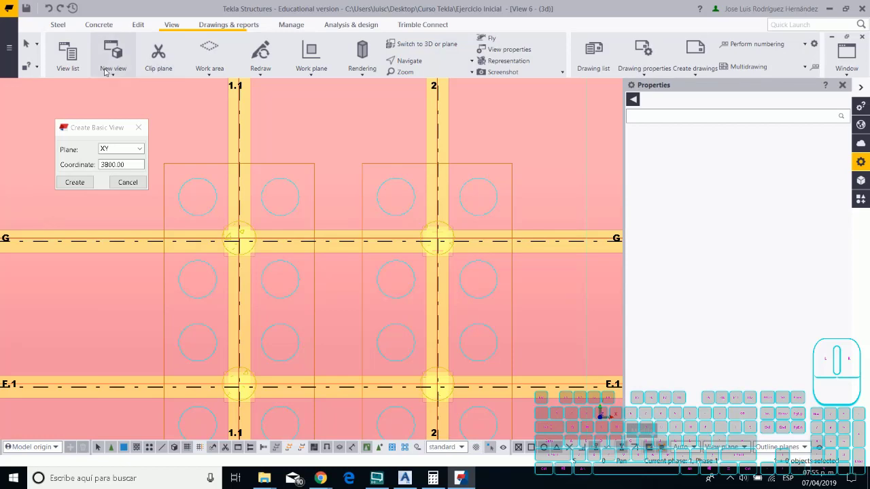
left_click(105, 71)
left_click(128, 113)
scroll(247, 276, "down", 4)
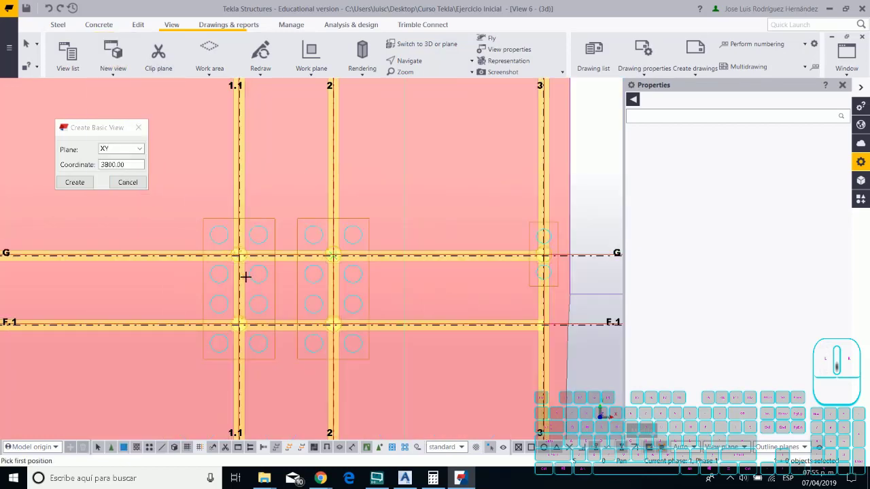
scroll(388, 350, "up", 5)
scroll(413, 316, "down", 5)
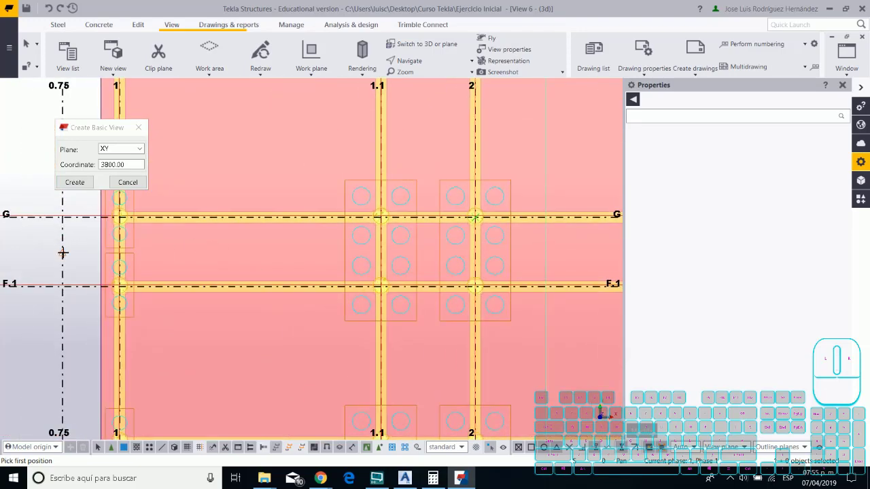
left_click(63, 253)
scroll(351, 260, "down", 3)
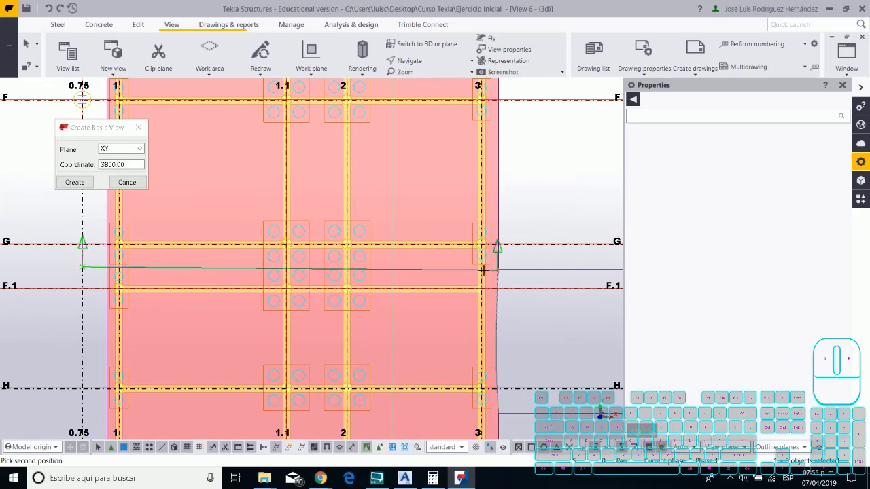
left_click(505, 269)
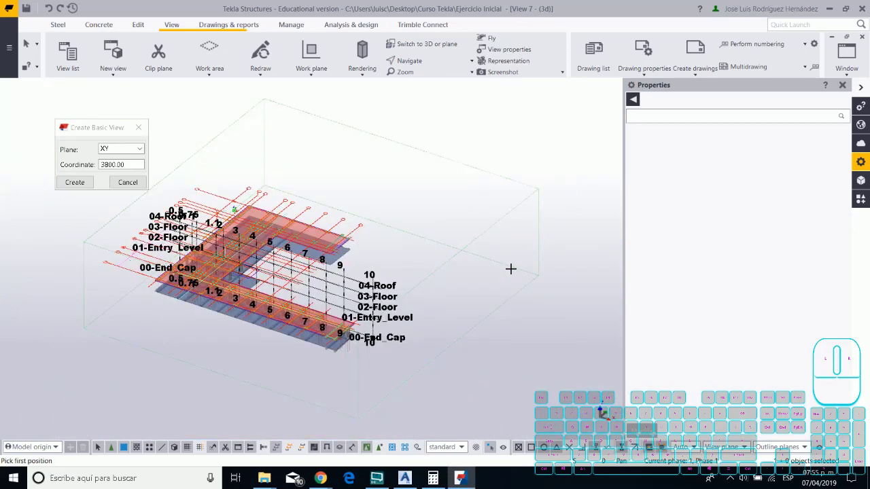
Display the new view as an elevation and check the steel column's height against the 03-Floor level and the grid's Z coordinates.
key("ctrl+p")
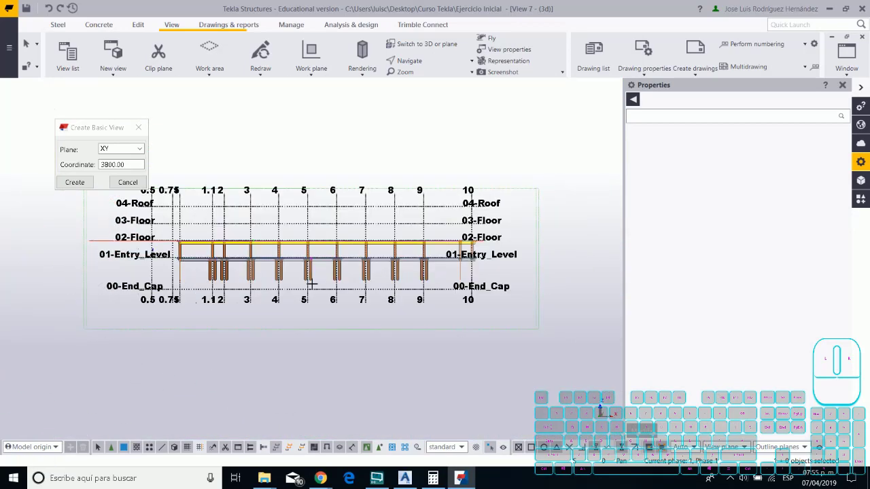
scroll(228, 226, "up", 6)
scroll(213, 242, "down", 3)
scroll(177, 255, "up", 1)
middle_click_drag(173, 255, 376, 298)
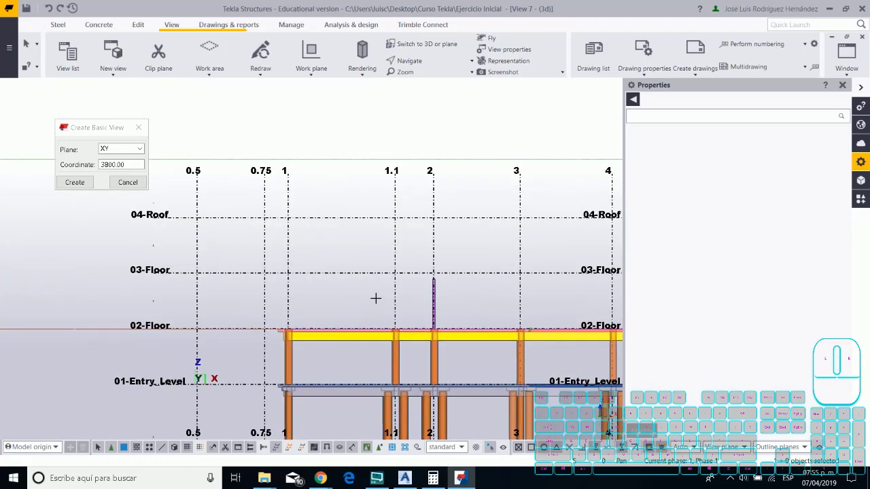
scroll(394, 298, "down", 5)
scroll(313, 279, "up", 3)
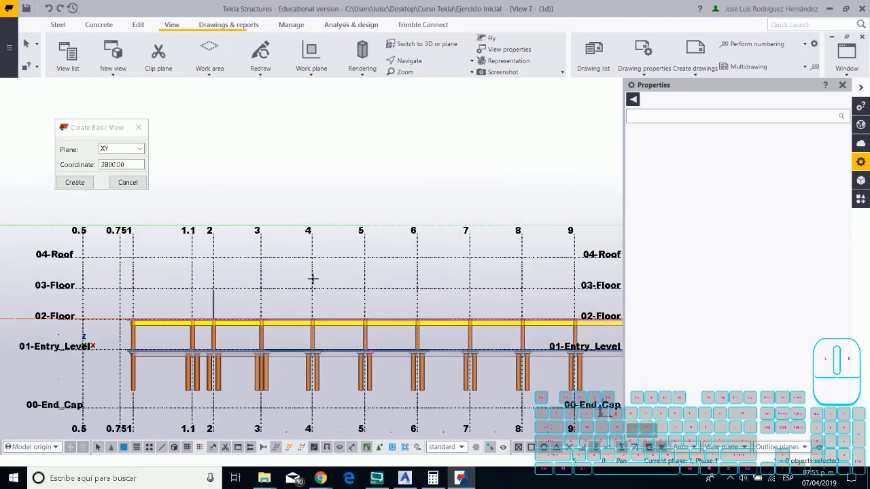
scroll(204, 291, "up", 1)
double_click(203, 290)
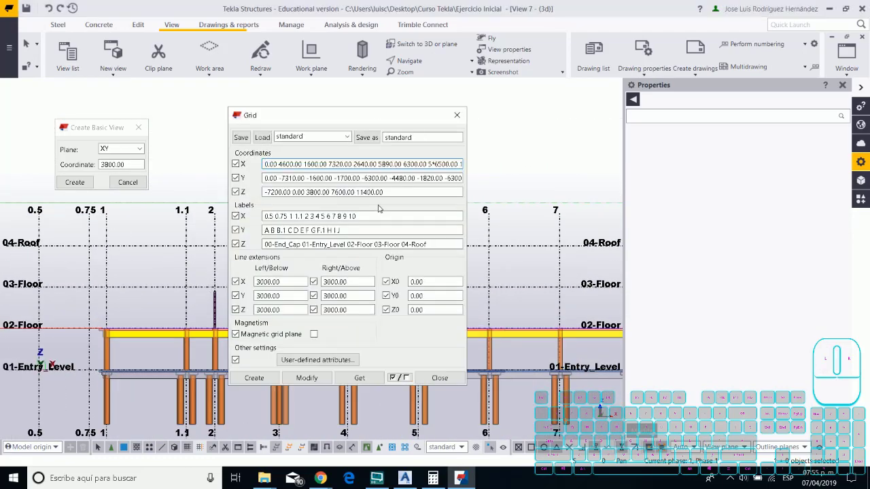
left_click(454, 116)
Set the top of the steel column on grid line 2 to 7600 mm so it reaches 03-Floor.
scroll(245, 283, "up", 5)
left_click(219, 280)
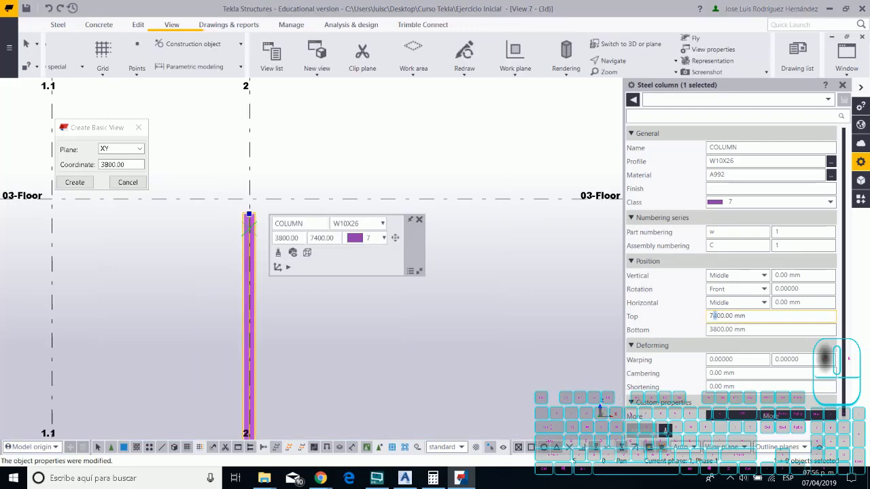
left_click(715, 315)
key("Delete")
type("6")
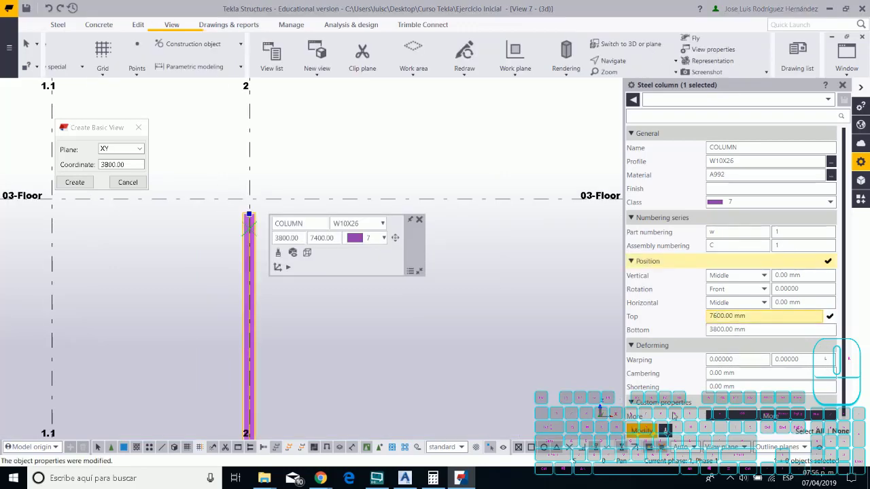
key("Return")
scroll(299, 306, "down", 5)
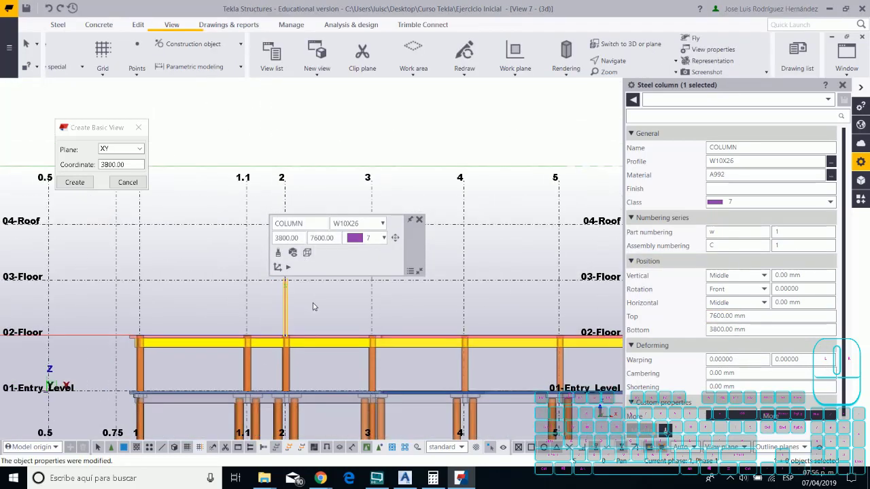
scroll(283, 317, "down", 3)
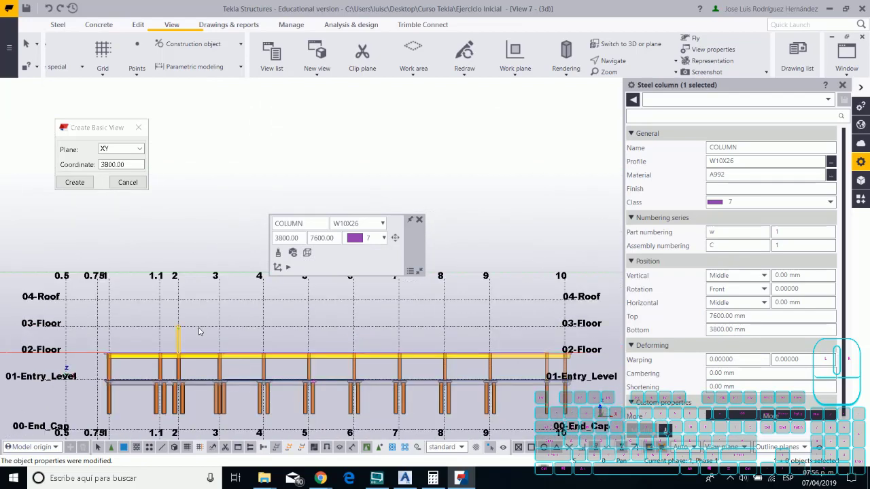
Return to View 6 and examine the steel column at the intersection of grid lines G and 2 in plan.
key("ctrl+p")
key("ctrl+p")
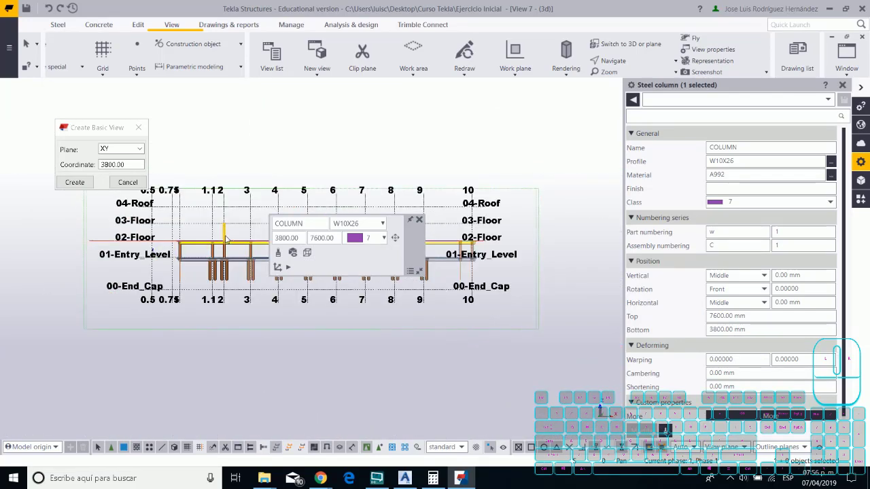
left_click(846, 58)
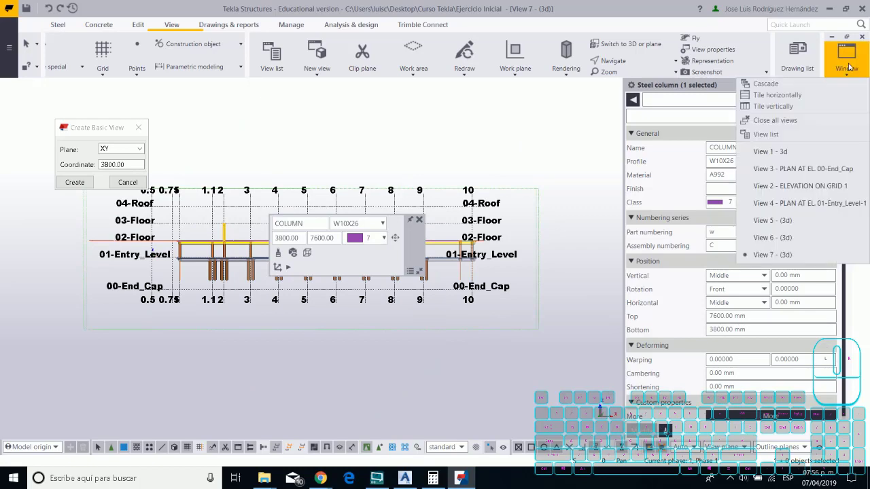
left_click(774, 238)
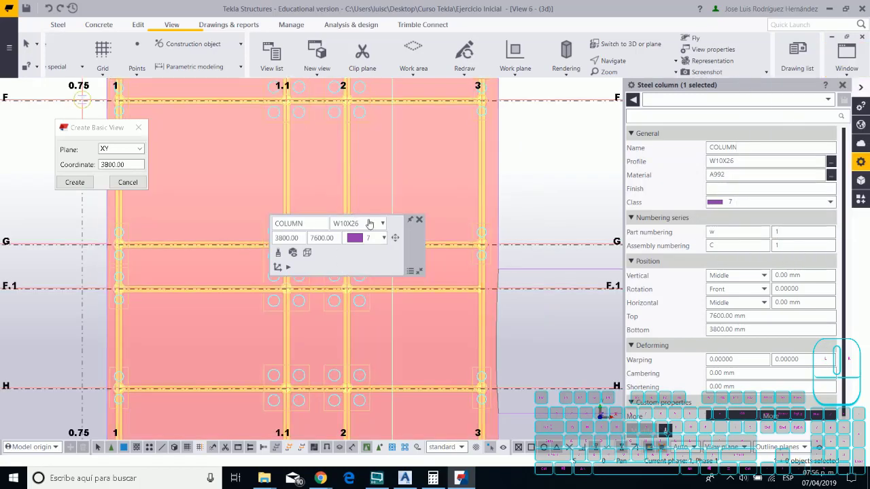
scroll(293, 248, "up", 1)
scroll(306, 252, "down", 3)
middle_click_drag(339, 260, 338, 288)
scroll(338, 288, "up", 2)
scroll(338, 289, "up", 4)
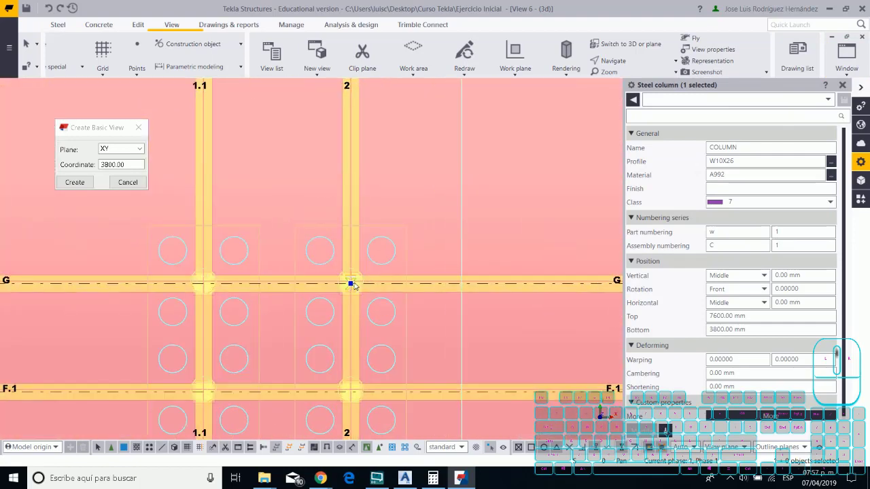
scroll(337, 288, "down", 3)
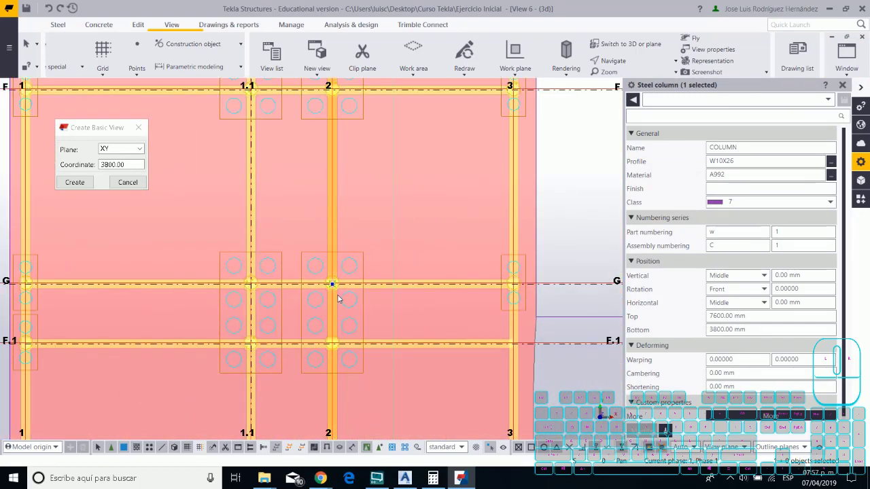
scroll(340, 278, "up", 3)
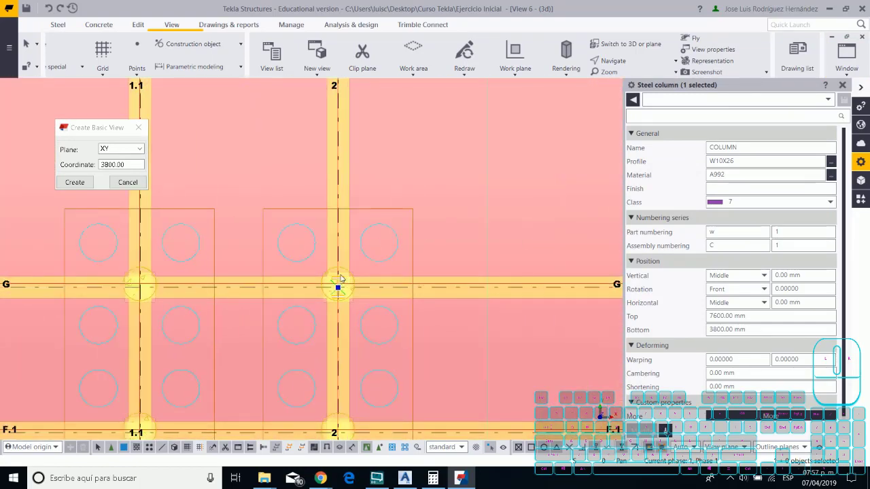
scroll(340, 279, "down", 3)
scroll(339, 279, "up", 4)
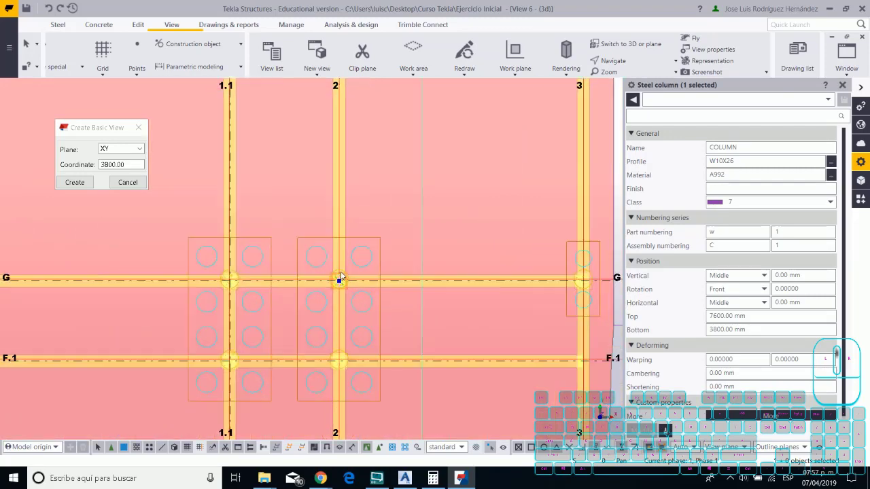
scroll(345, 304, "down", 2)
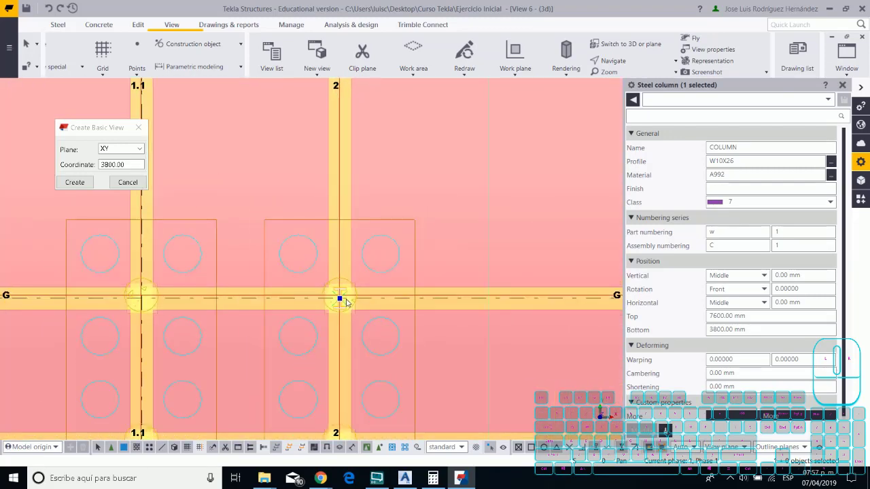
Restart the steel column command and place W10X26 columns along grid line 1.1, beginning at its intersection with grid line G.
left_click(61, 25)
left_click(62, 53)
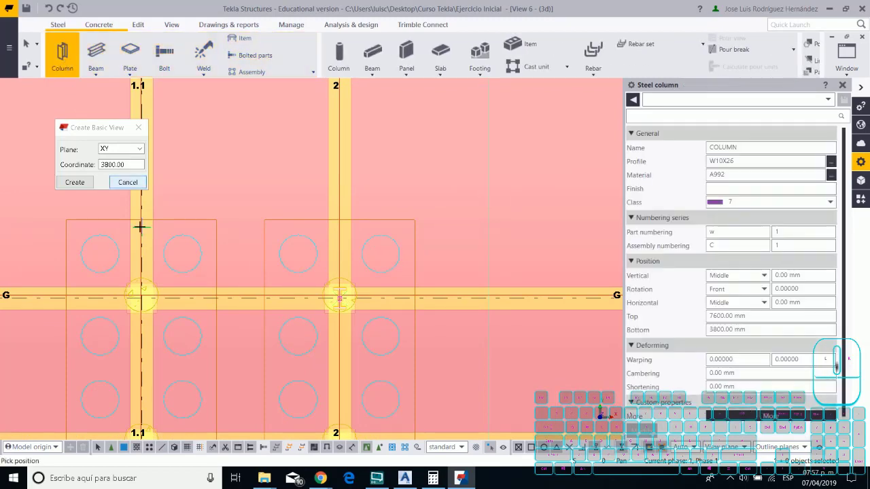
scroll(139, 227, "down", 6)
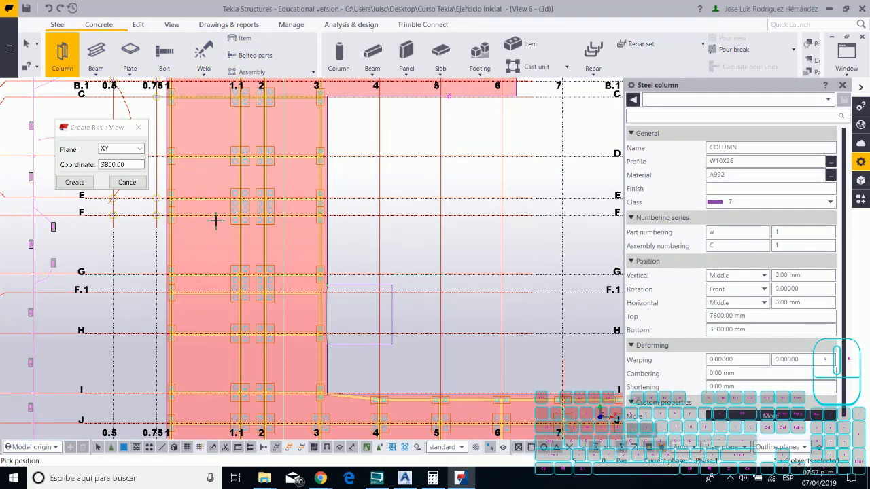
scroll(229, 275, "down", 1)
scroll(231, 272, "up", 4)
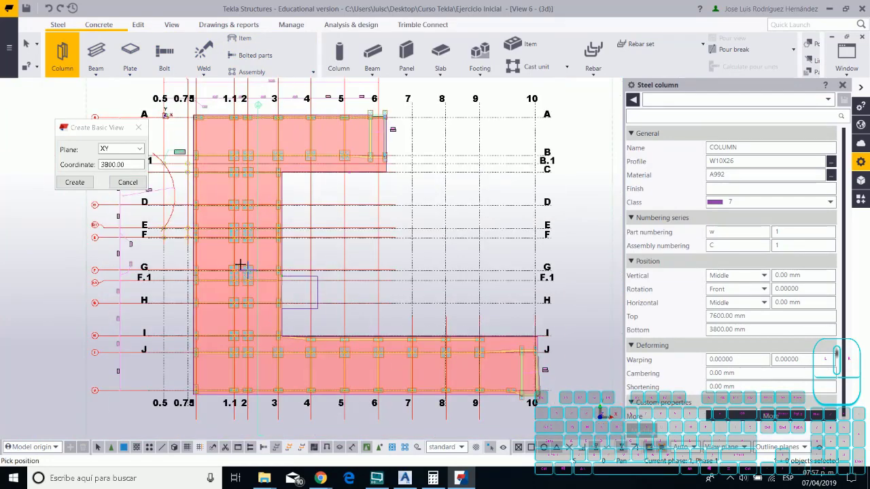
scroll(243, 275, "up", 3)
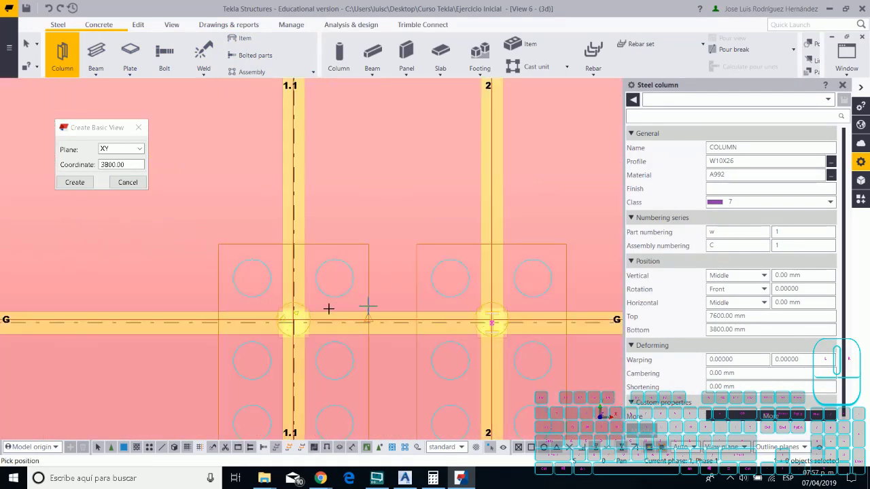
scroll(296, 321, "up", 2)
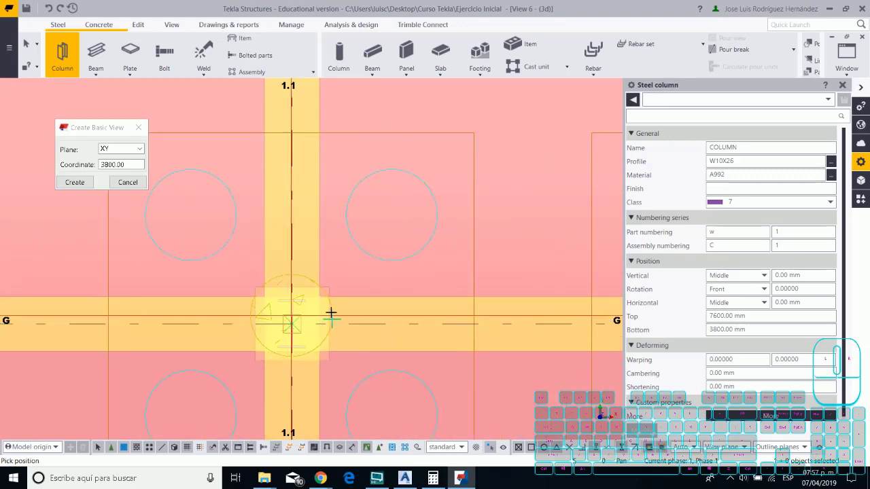
scroll(296, 216, "down", 5)
middle_click_drag(280, 131, 270, 476)
middle_click_drag(289, 179, 293, 369)
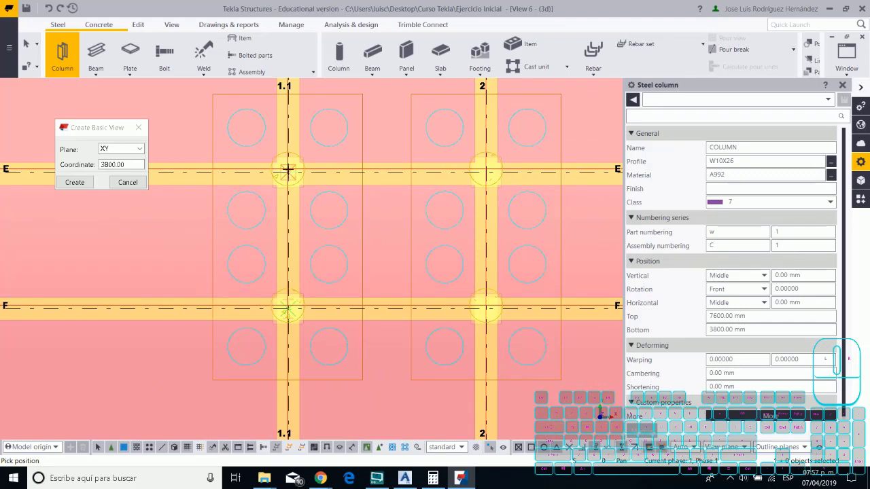